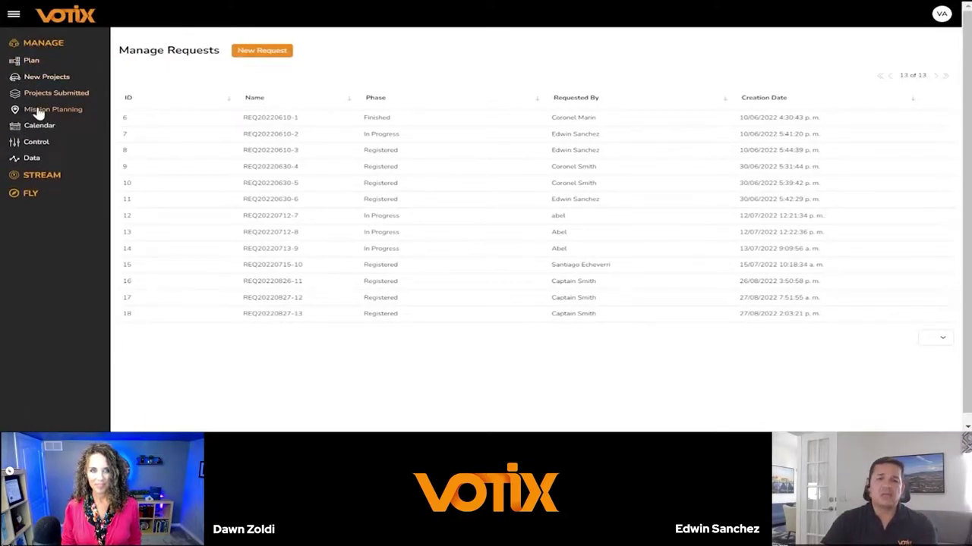
# Go to Mission Planning > Manage Zones and start creating a new zone
pyautogui.click(42, 109)
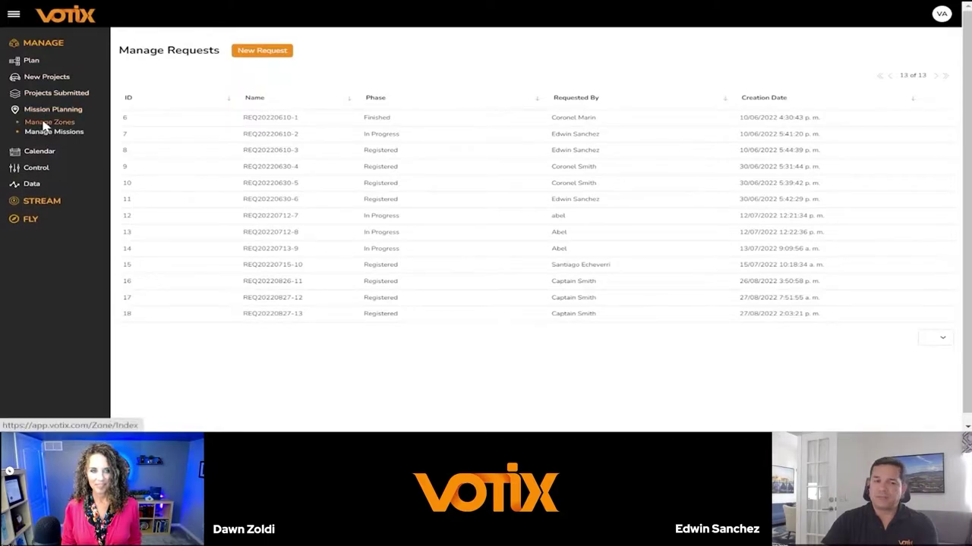
pyautogui.click(44, 124)
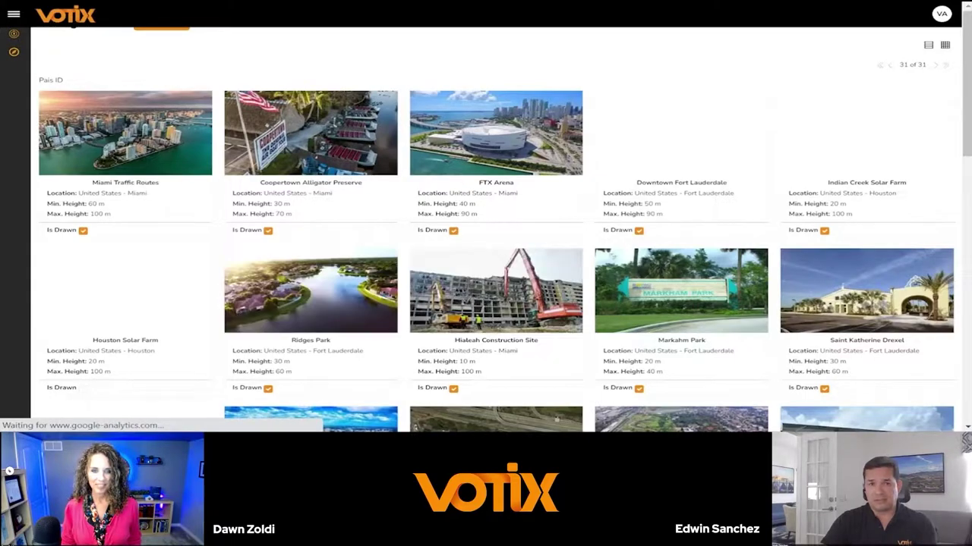
pyautogui.scroll(1, 201, 91)
pyautogui.click(159, 52)
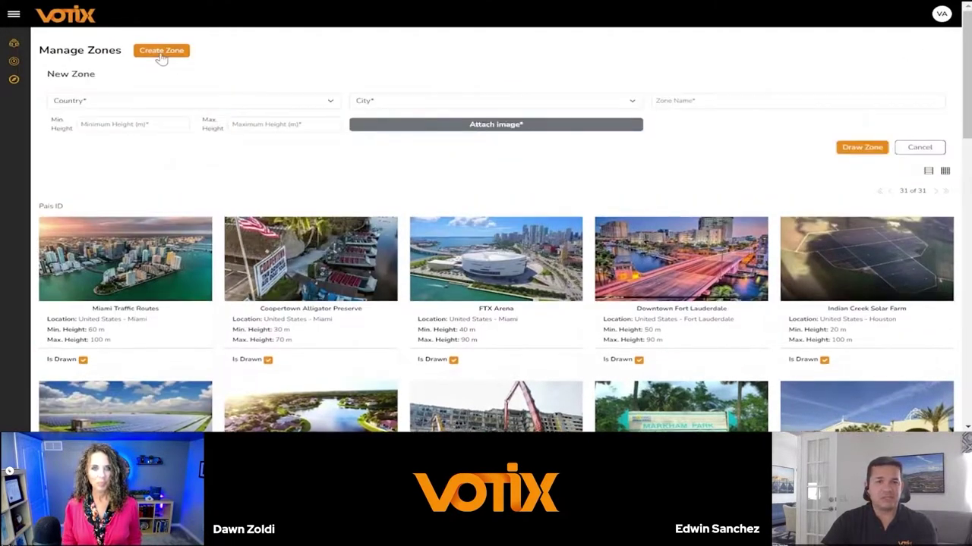
# Set the zone's location to Houston, United States and name it Solar Farm Houston
pyautogui.click(162, 101)
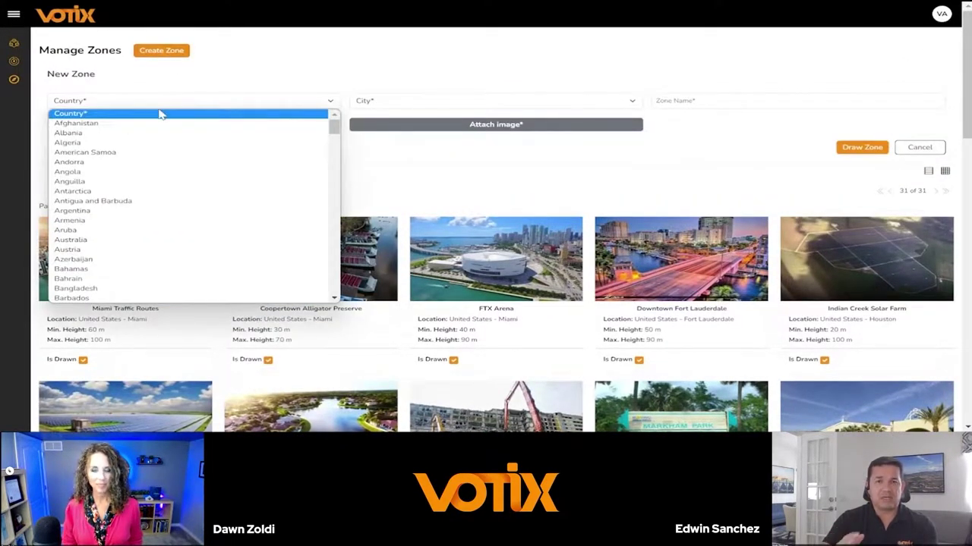
pyautogui.write('united')
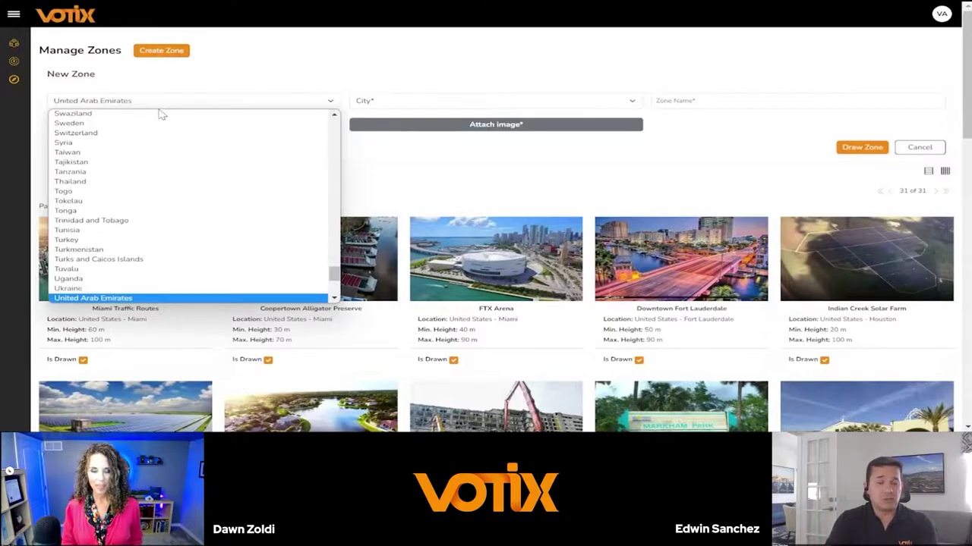
pyautogui.scroll(-3, 158, 258)
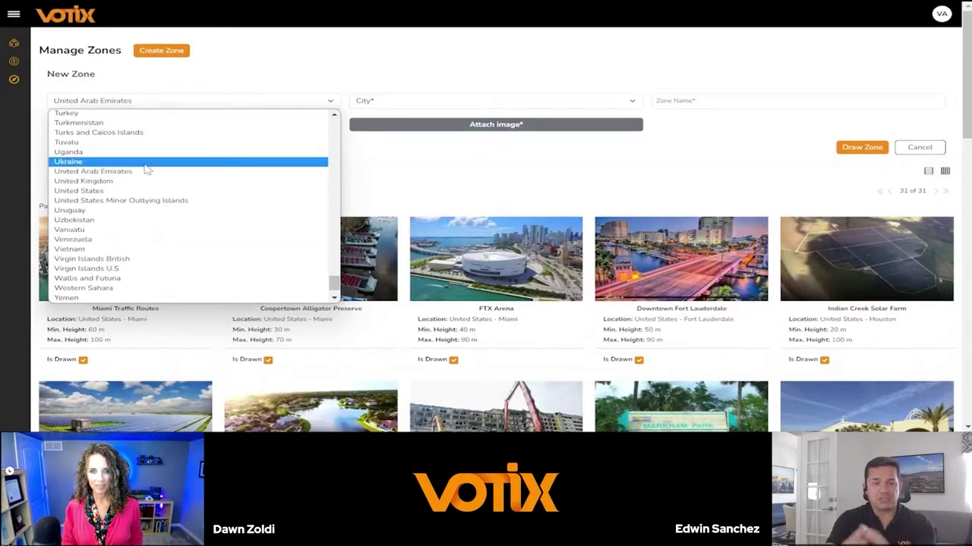
pyautogui.click(147, 192)
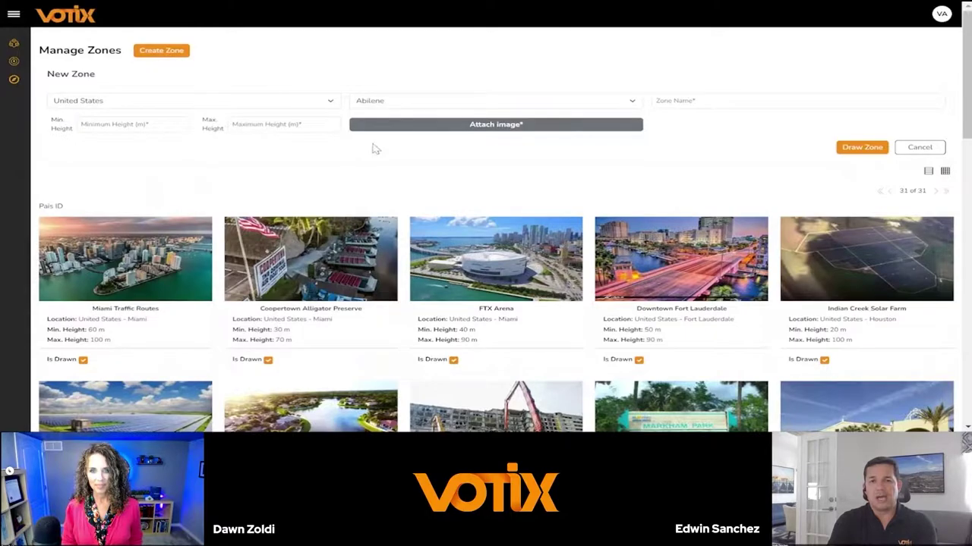
pyautogui.click(451, 101)
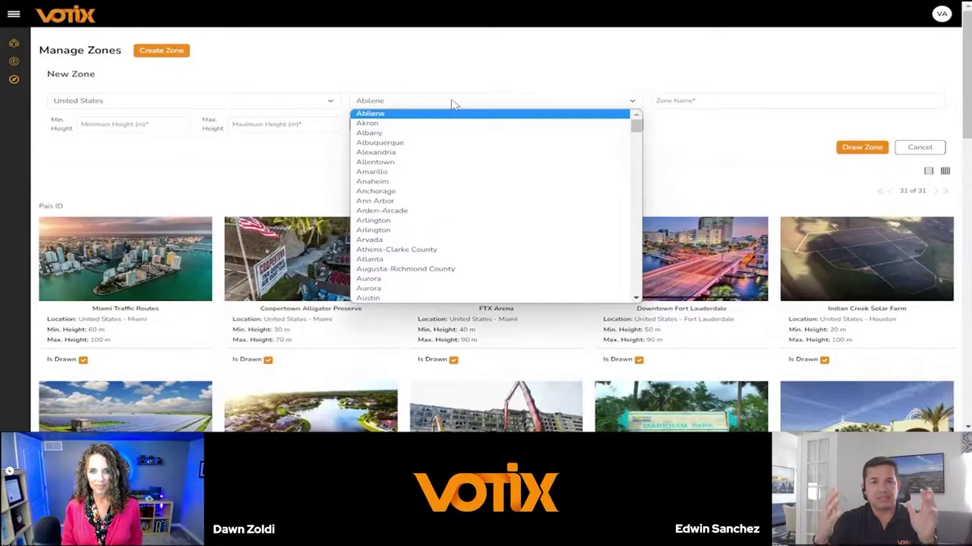
pyautogui.write('hou')
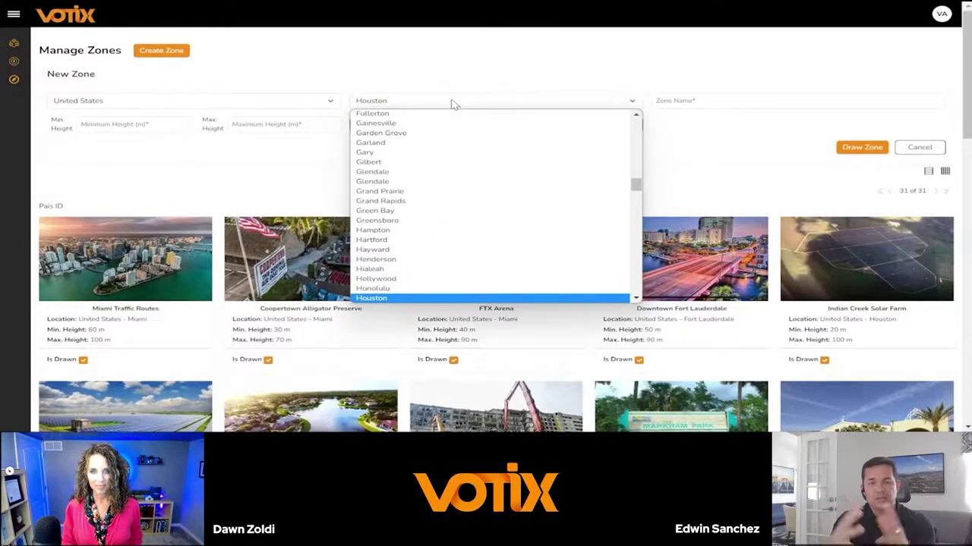
pyautogui.click(444, 298)
pyautogui.press('Tab')
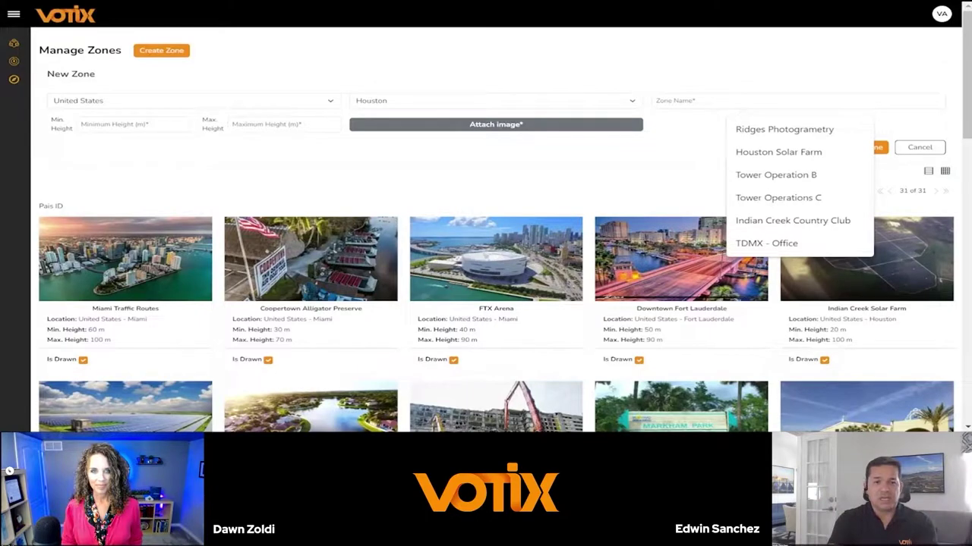
pyautogui.write('Solar')
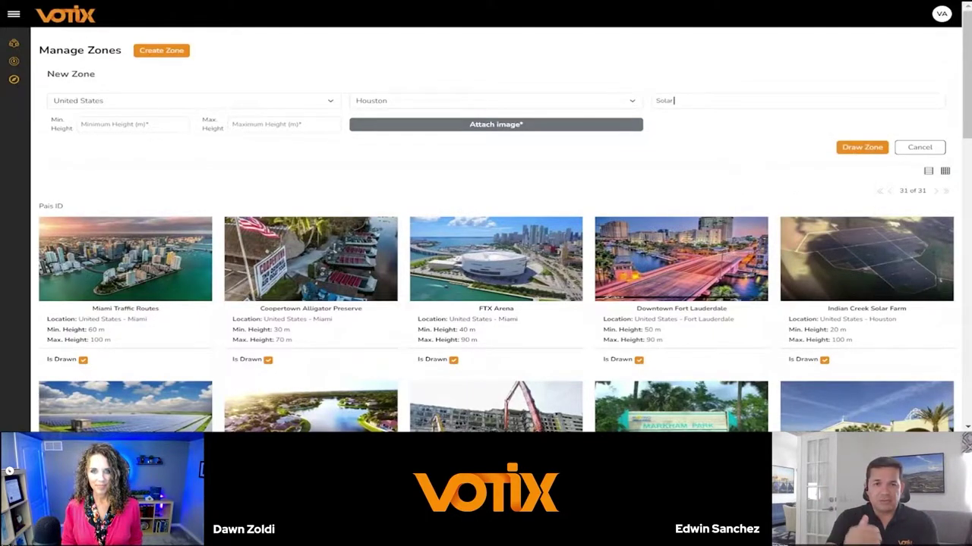
pyautogui.write(' Farm Houston')
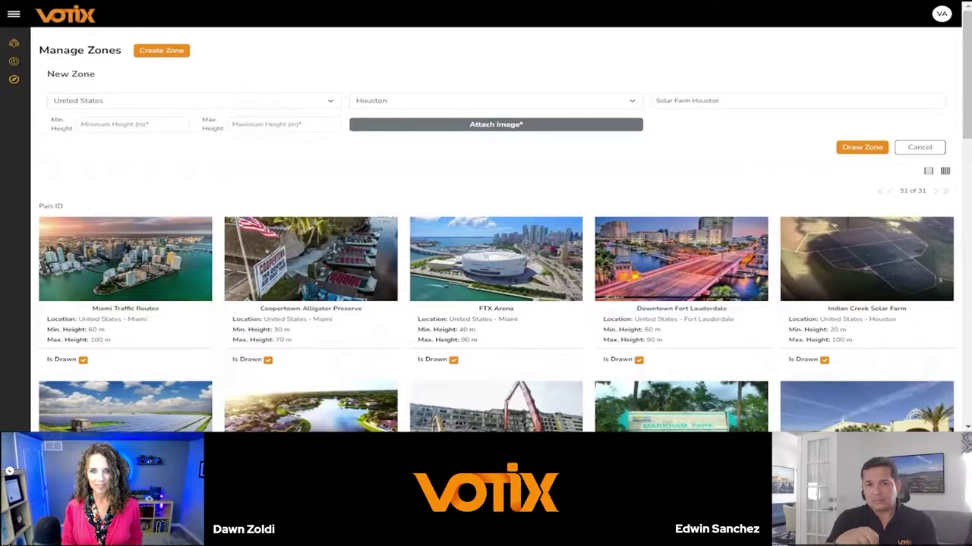
# Set the zone's minimum height to 20 and maximum height to 100
pyautogui.click(129, 124)
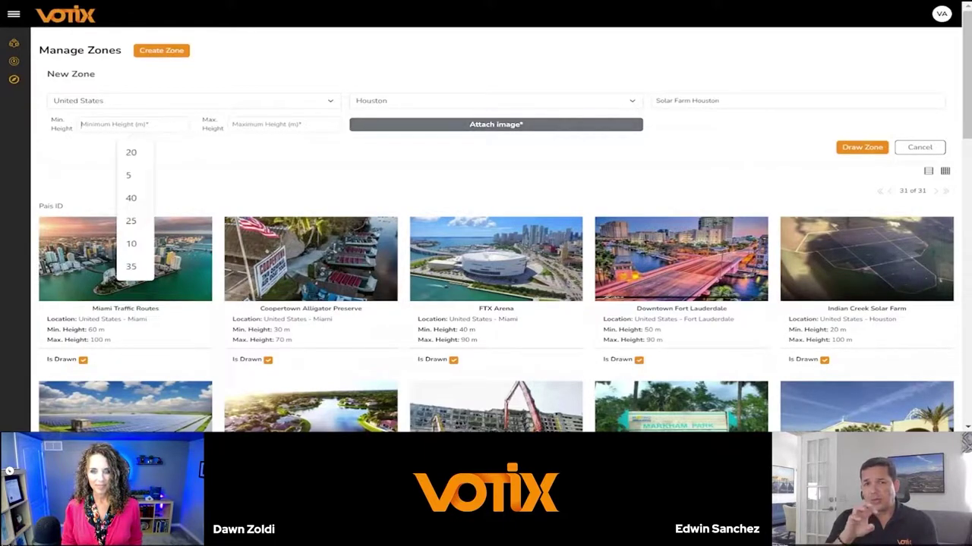
pyautogui.click(130, 152)
pyautogui.click(266, 123)
pyautogui.click(284, 151)
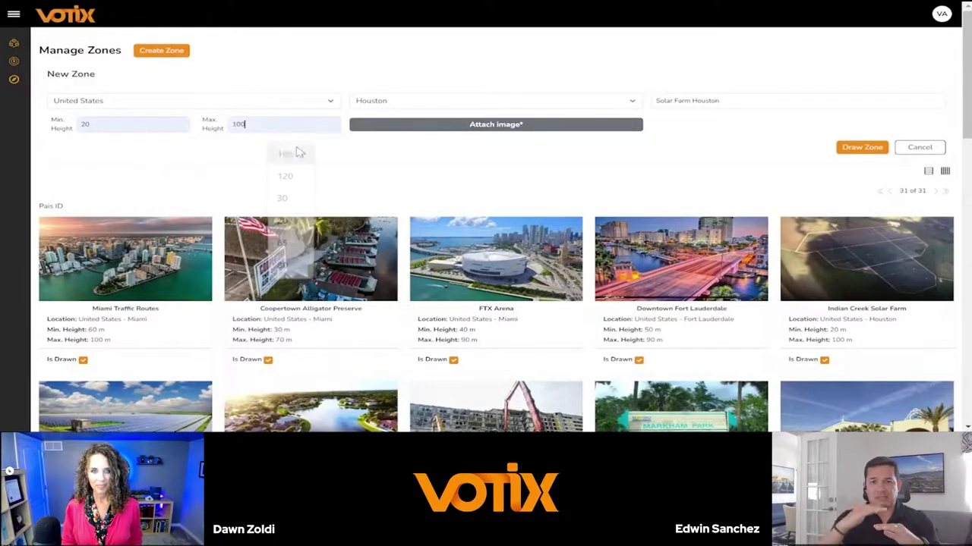
# Attach Solar Farm 1.jpg as the zone image
pyautogui.click(465, 125)
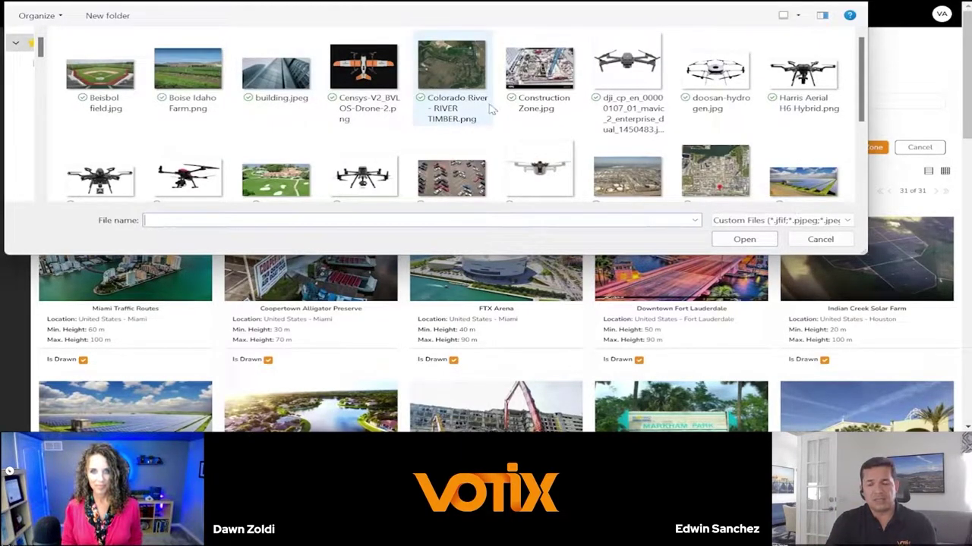
pyautogui.click(789, 190)
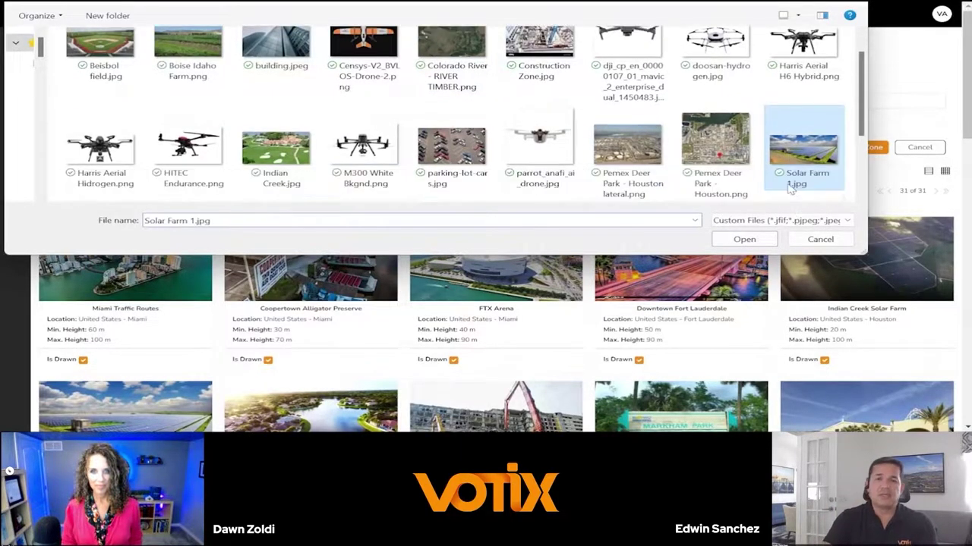
pyautogui.click(740, 239)
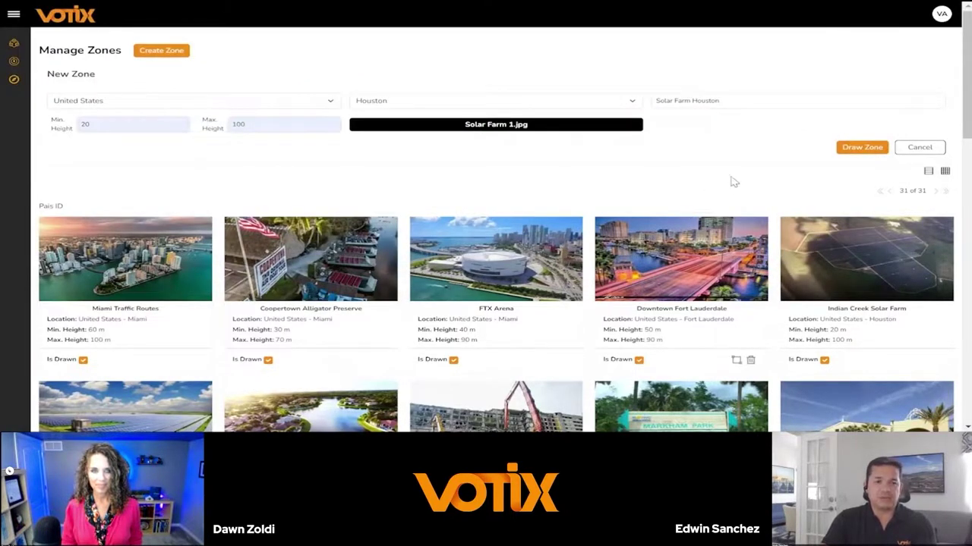
# Search 'solar farm' in Draw Zone and centre the map on Webberville Solar Farm
pyautogui.click(850, 152)
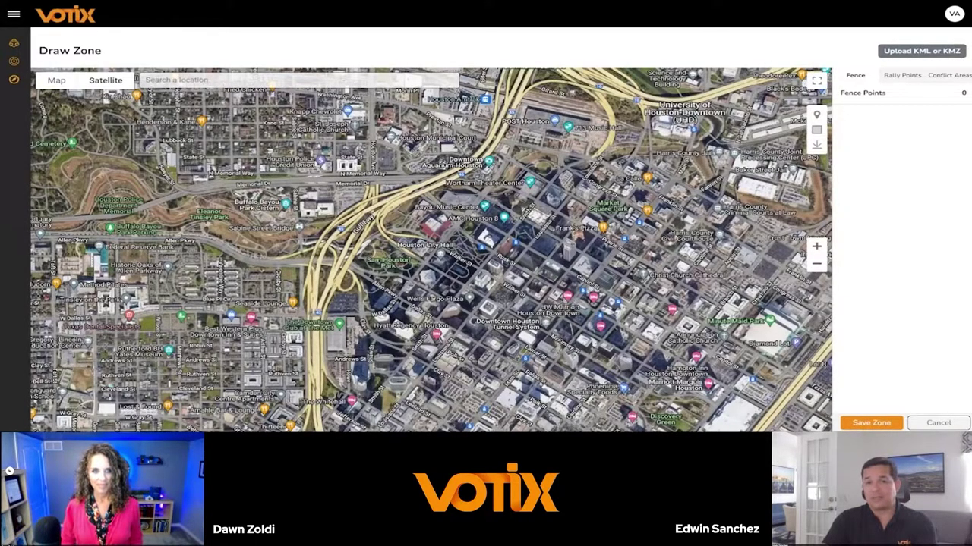
pyautogui.write('solar ')
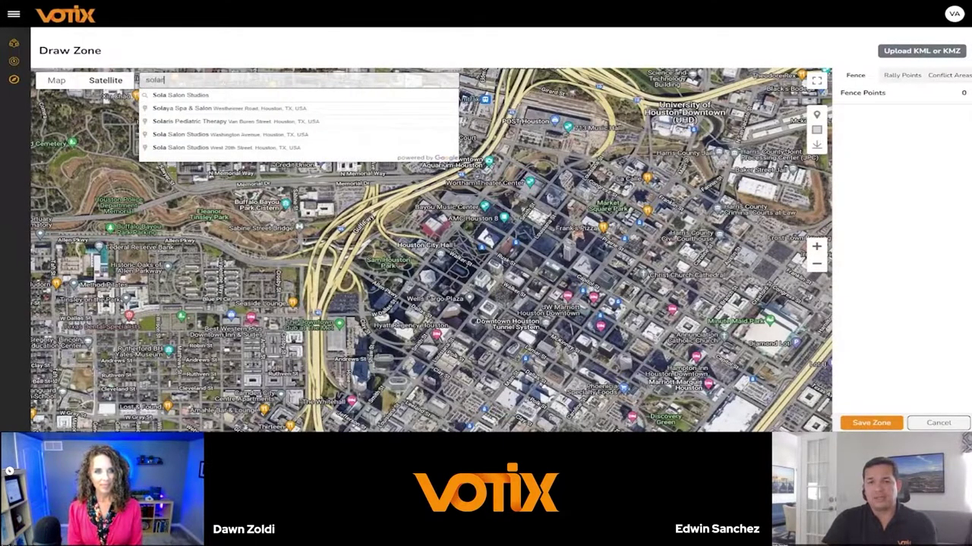
pyautogui.write('farm')
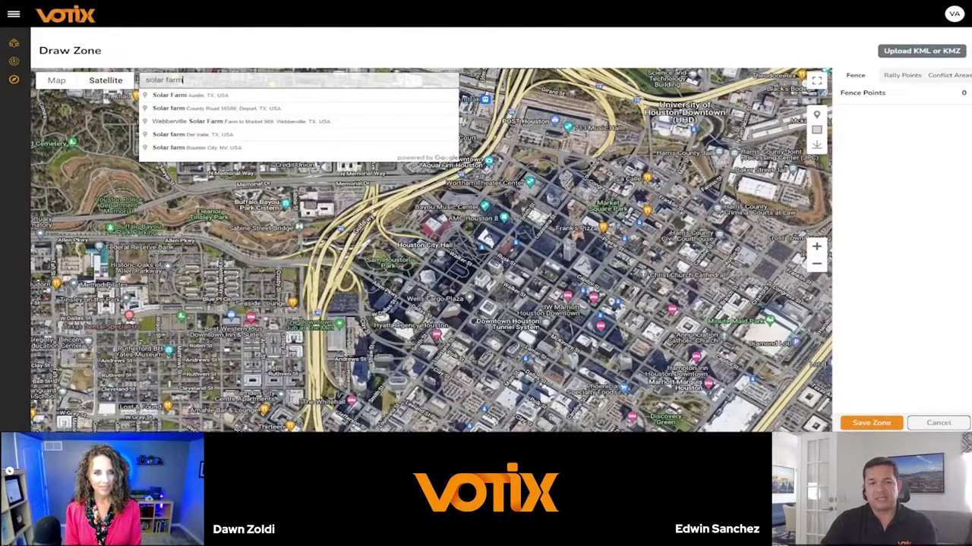
pyautogui.click(249, 120)
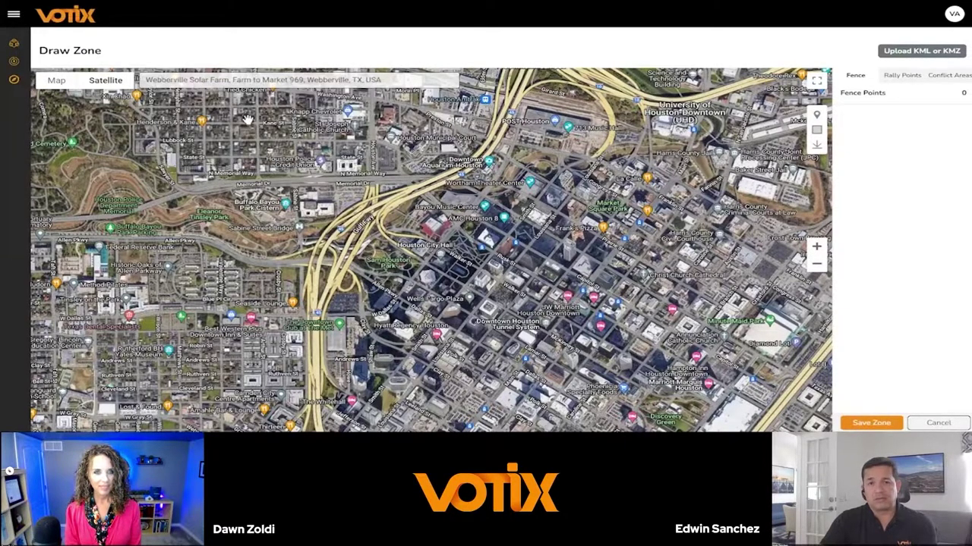
pyautogui.moveTo(627, 243); pyautogui.dragTo(635, 180)
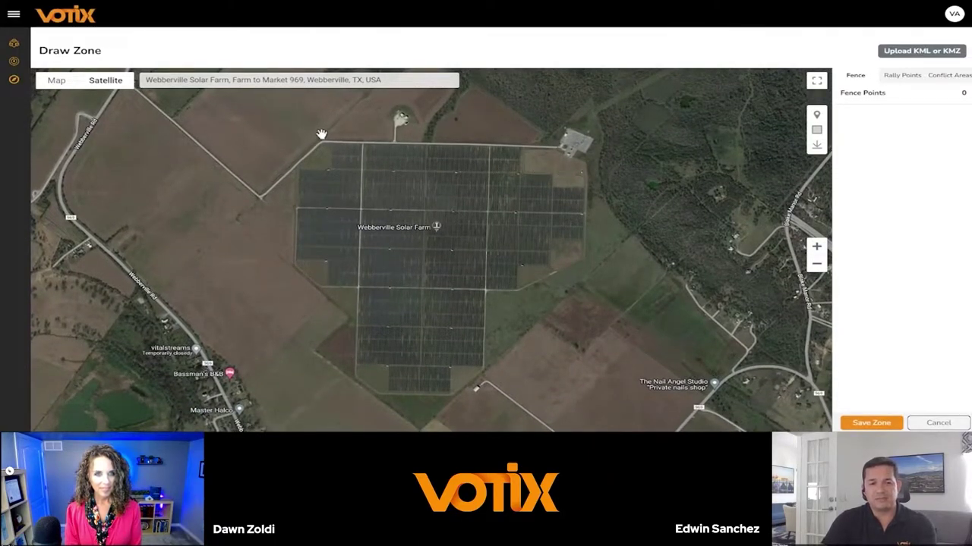
# Outline the solar farm with four fence points, nudging the bottom-left one slightly right
pyautogui.click(275, 94)
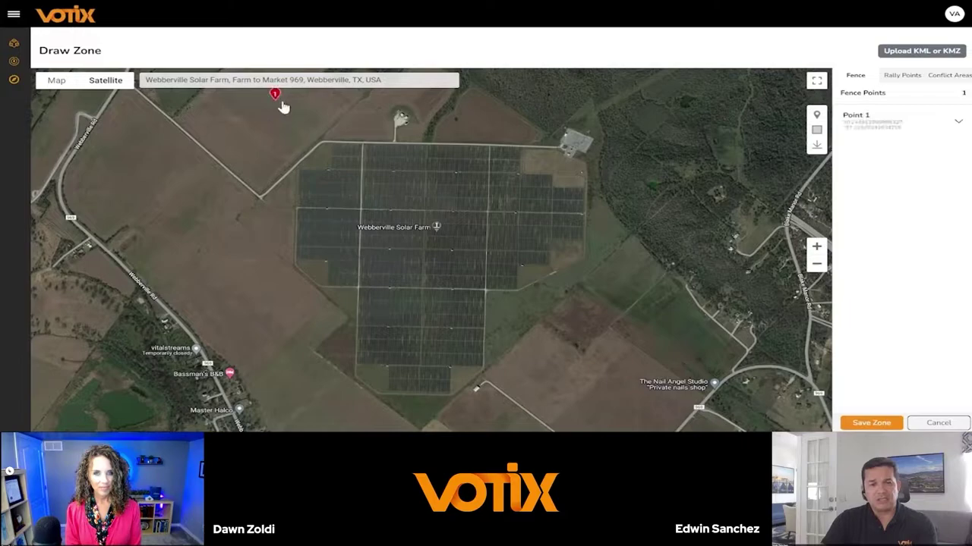
pyautogui.click(627, 99)
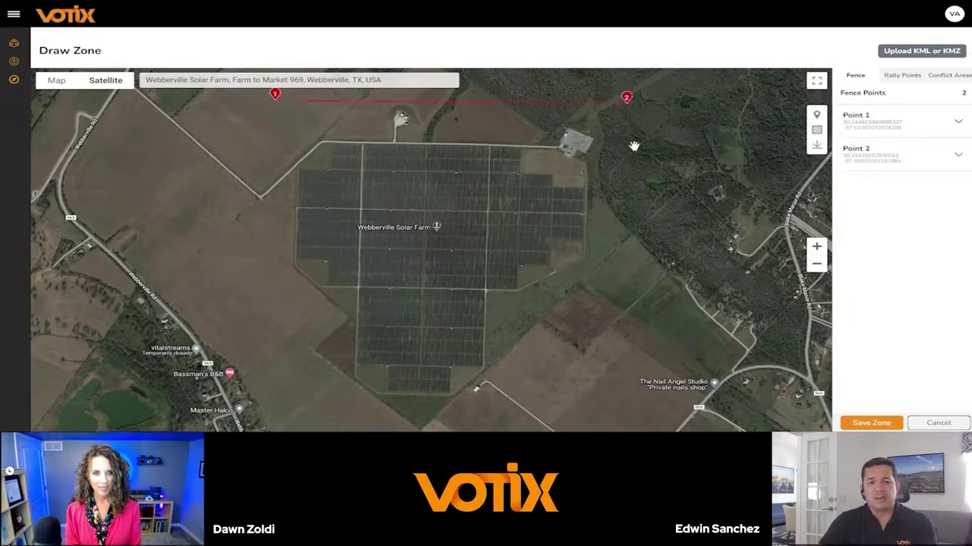
pyautogui.click(619, 404)
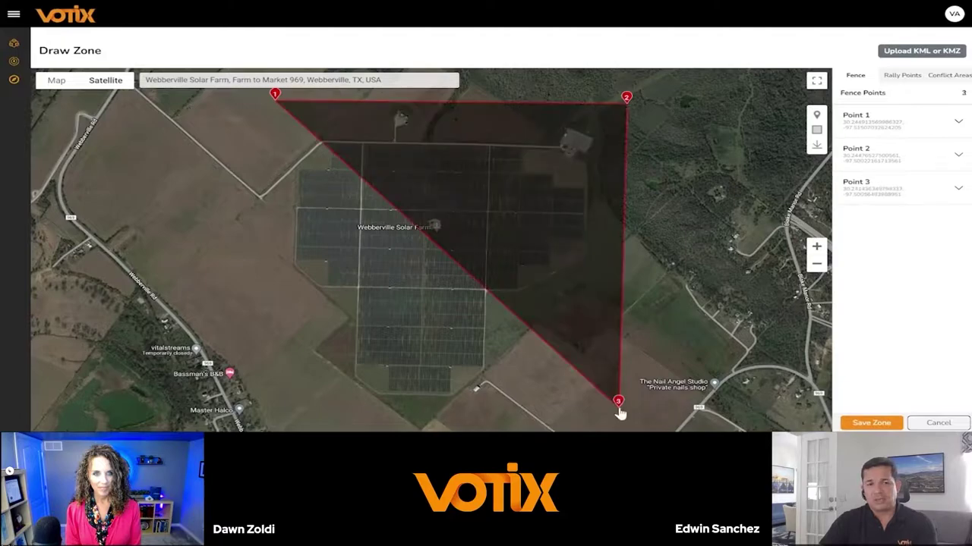
pyautogui.click(257, 396)
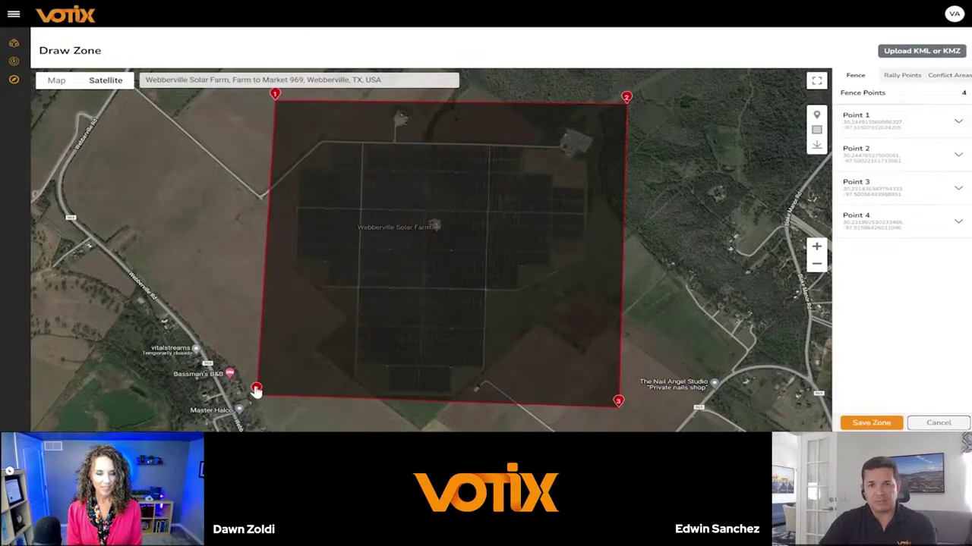
pyautogui.moveTo(259, 392); pyautogui.dragTo(265, 392)
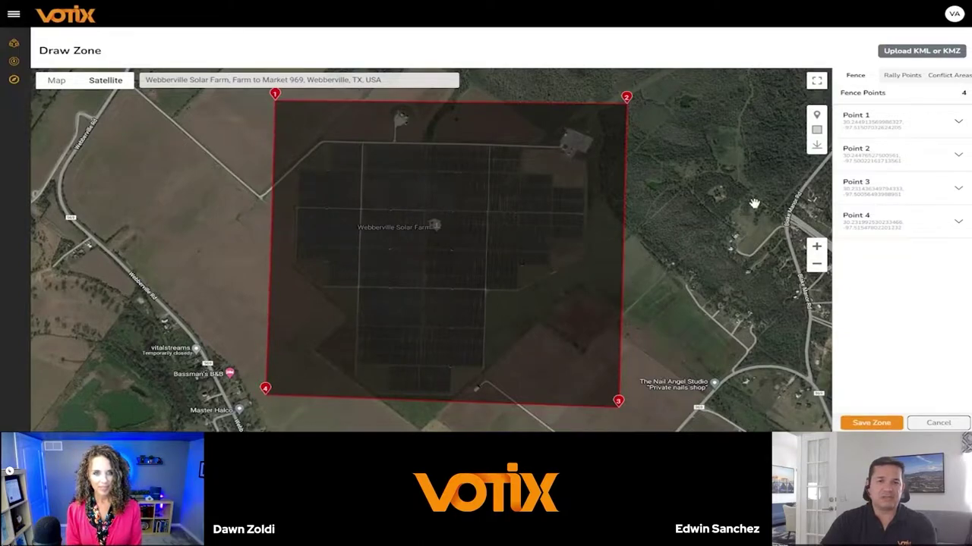
# Add rally points near the top-right building, the top edge and the bottom-right corner
pyautogui.click(816, 148)
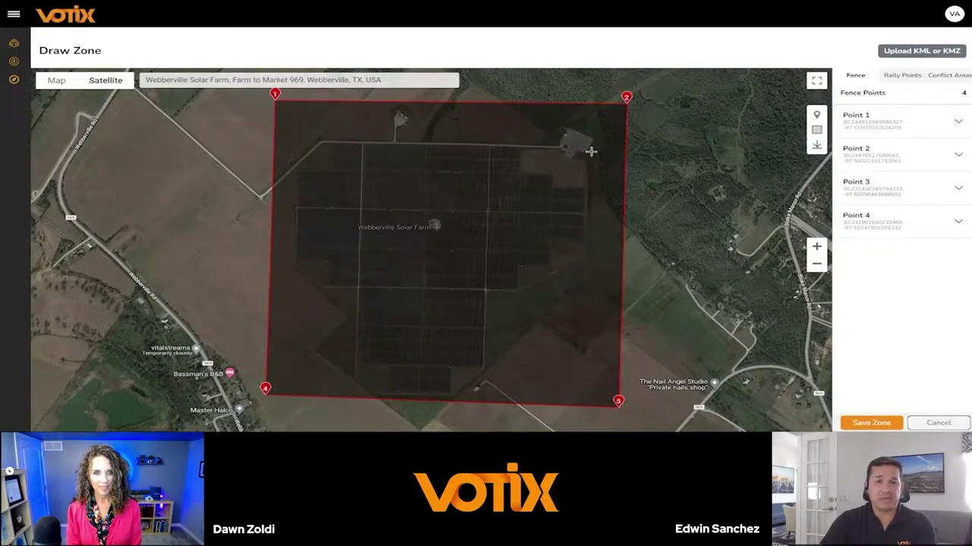
pyautogui.click(578, 137)
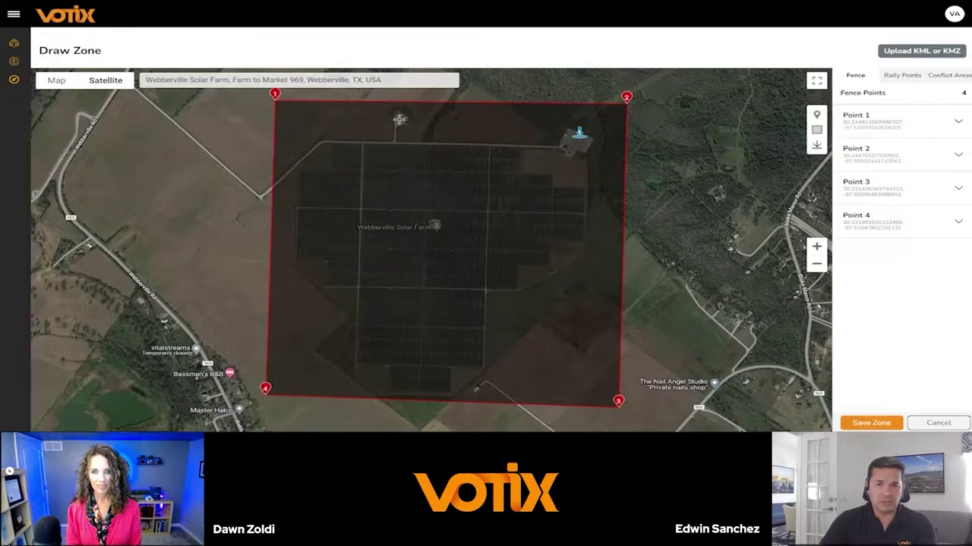
pyautogui.click(399, 119)
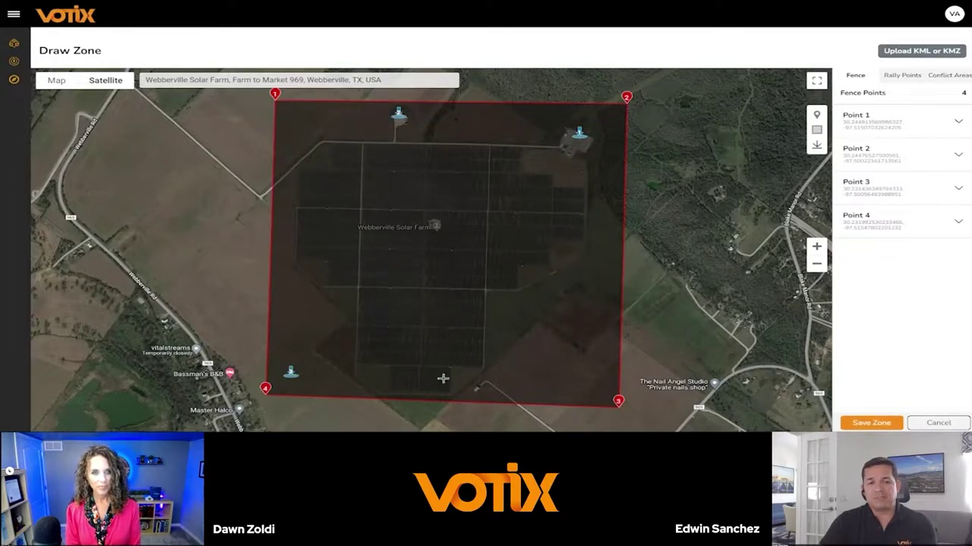
pyautogui.click(551, 377)
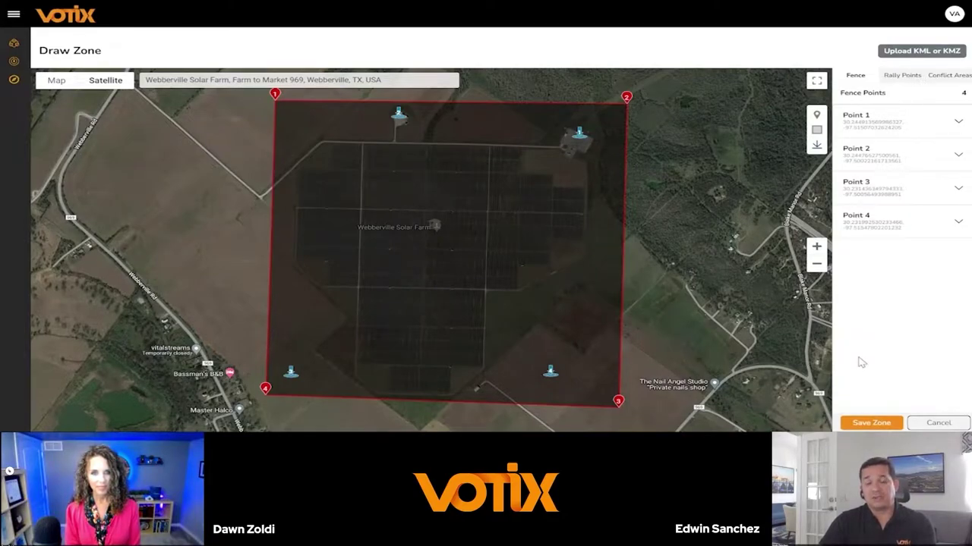
# Save and exit the zone editor, then go to Plan > Mission Planning > Missions
pyautogui.click(871, 425)
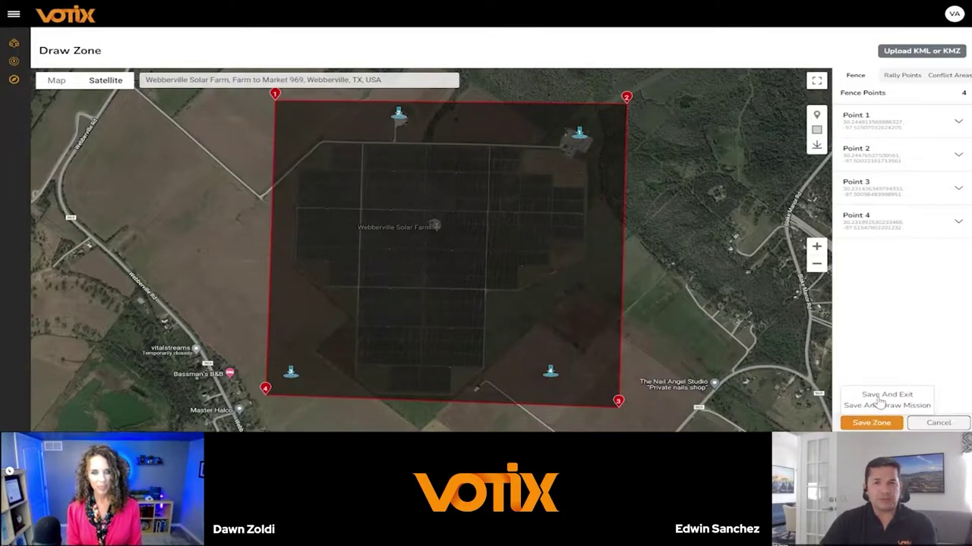
pyautogui.click(881, 396)
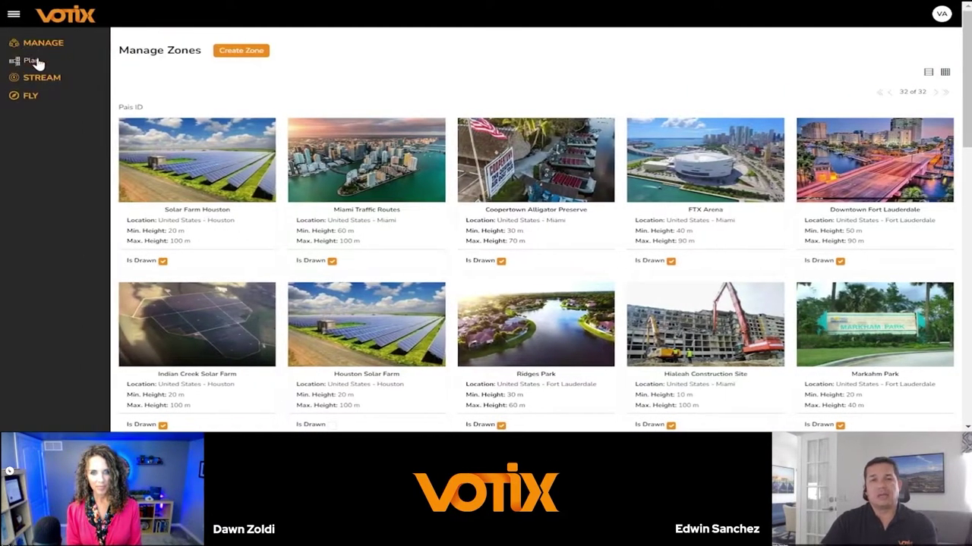
pyautogui.click(33, 61)
pyautogui.click(42, 104)
pyautogui.click(45, 132)
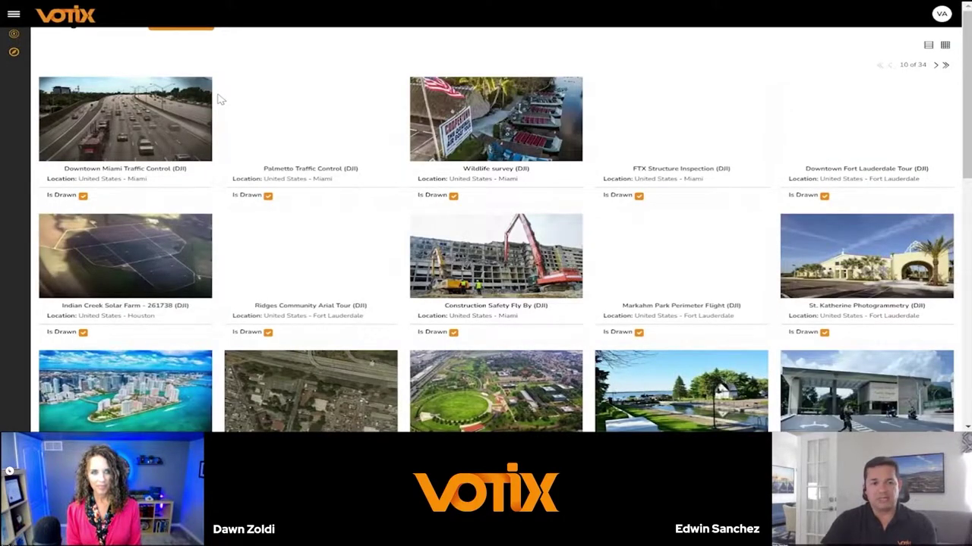
# Create a new mission named 'Solar Farm Grid Housto'
pyautogui.scroll(1, 218, 98)
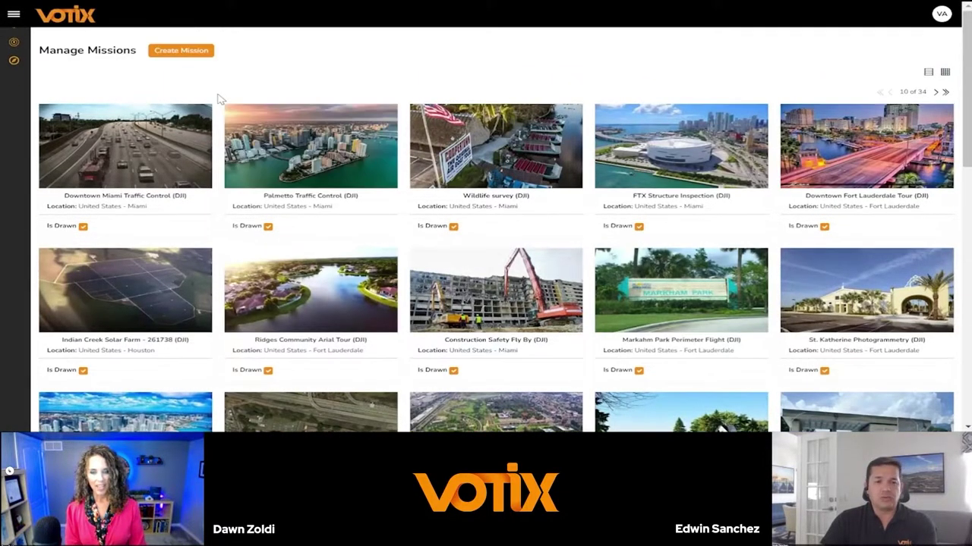
pyautogui.click(177, 50)
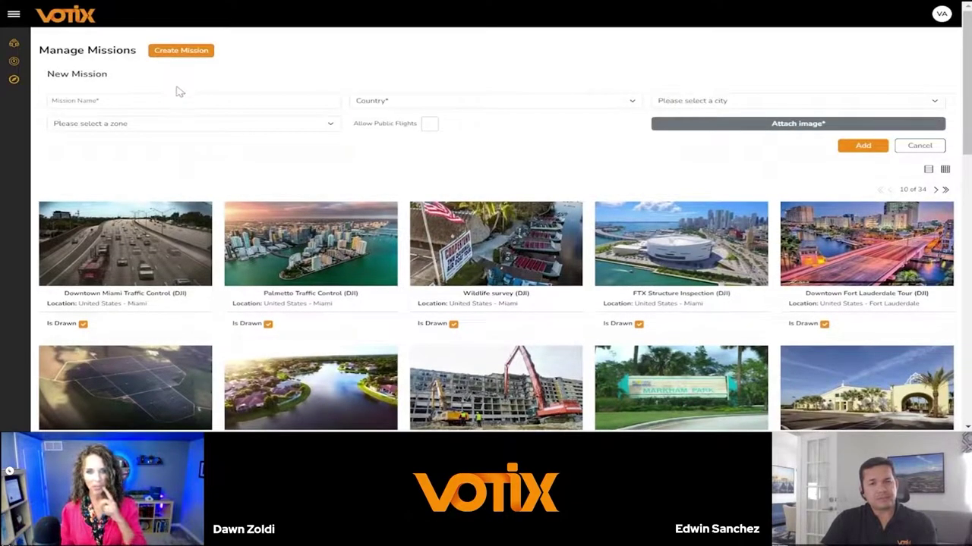
pyautogui.click(177, 95)
pyautogui.write('Solar Farm G')
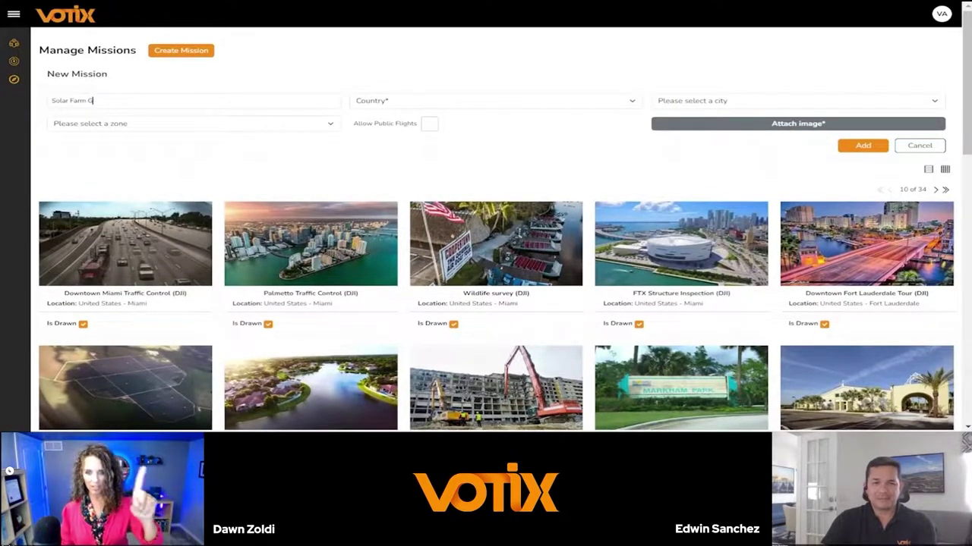
pyautogui.write('rid Houston')
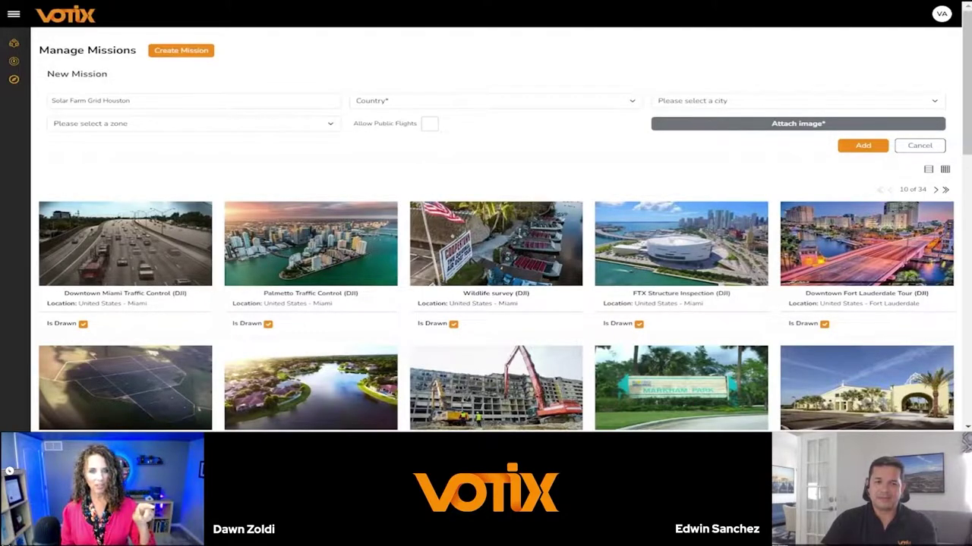
# Set the mission to United States, Houston, over the Solar Farm Houston zone
pyautogui.click(389, 104)
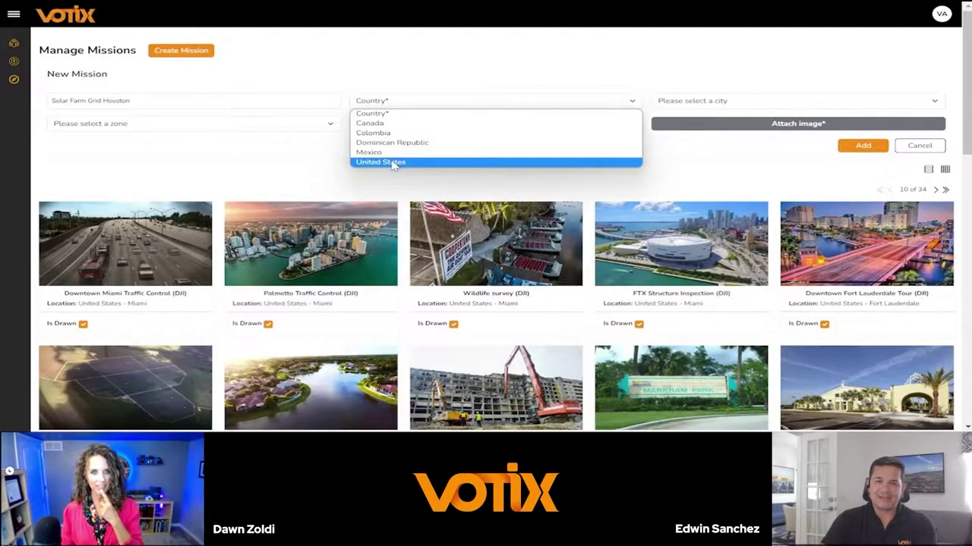
pyautogui.click(387, 162)
pyautogui.click(689, 105)
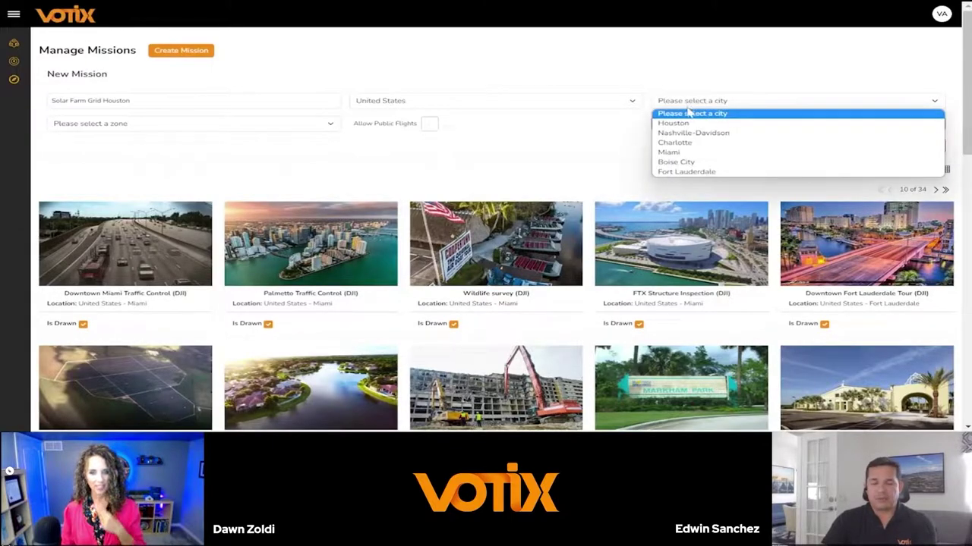
pyautogui.click(689, 124)
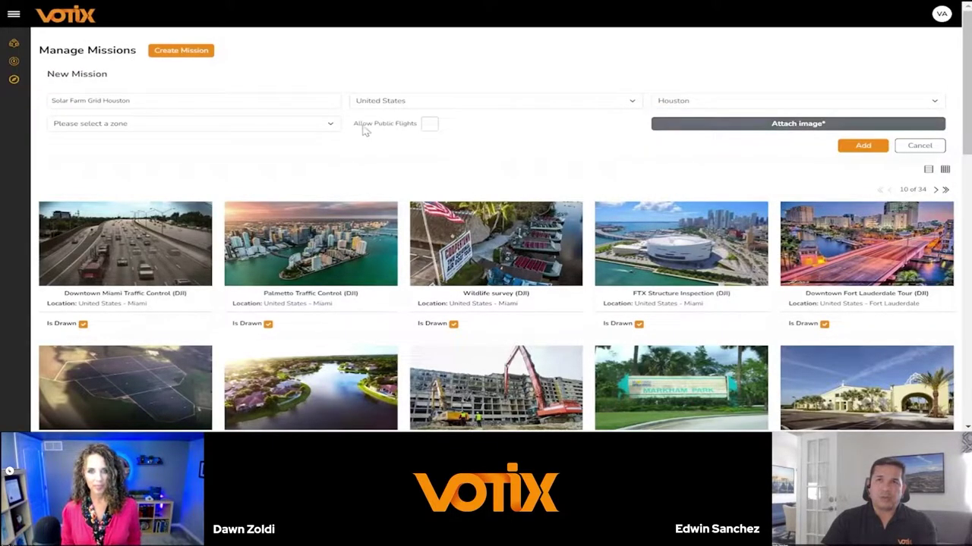
pyautogui.click(236, 126)
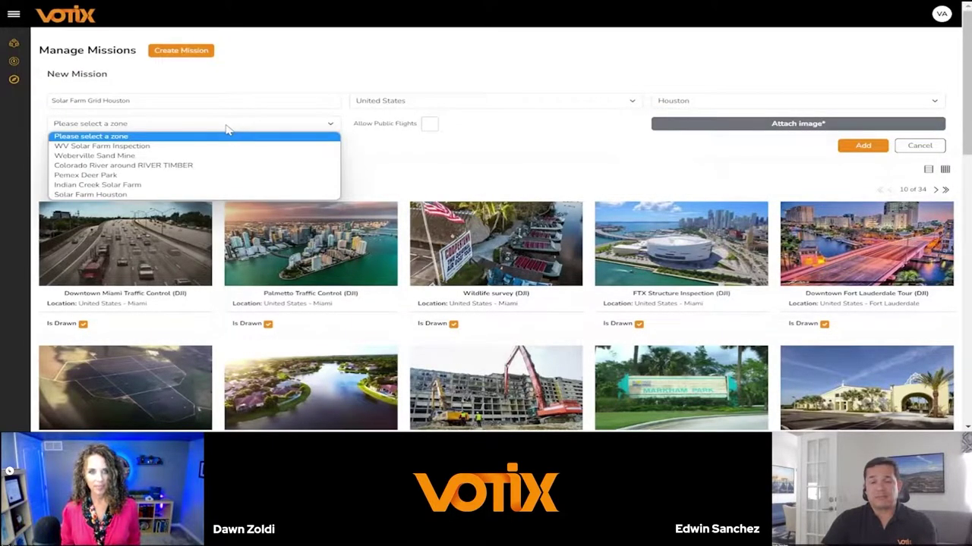
pyautogui.click(218, 194)
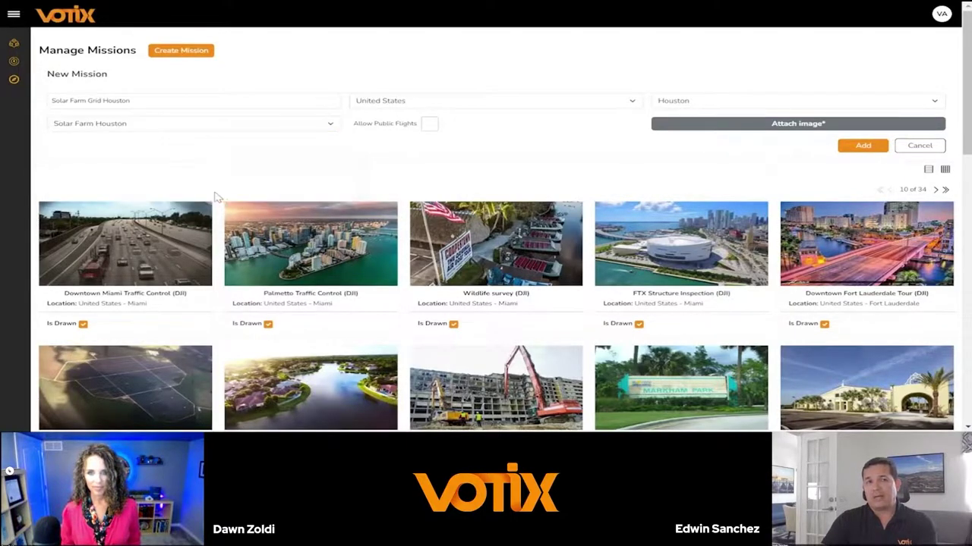
pyautogui.click(733, 125)
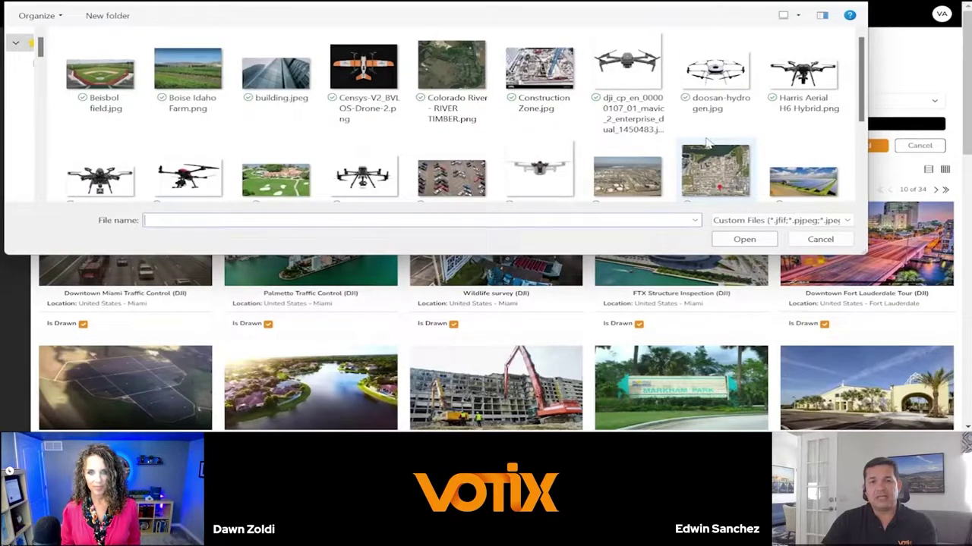
# Select Solar Farm.png in the file dialog and attach it
pyautogui.scroll(-3, 683, 143)
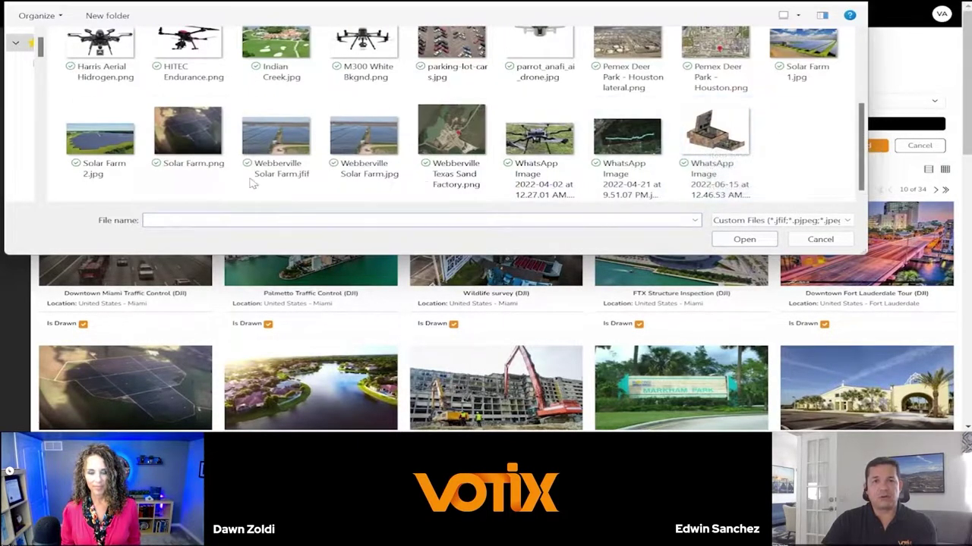
pyautogui.click(170, 139)
pyautogui.click(721, 242)
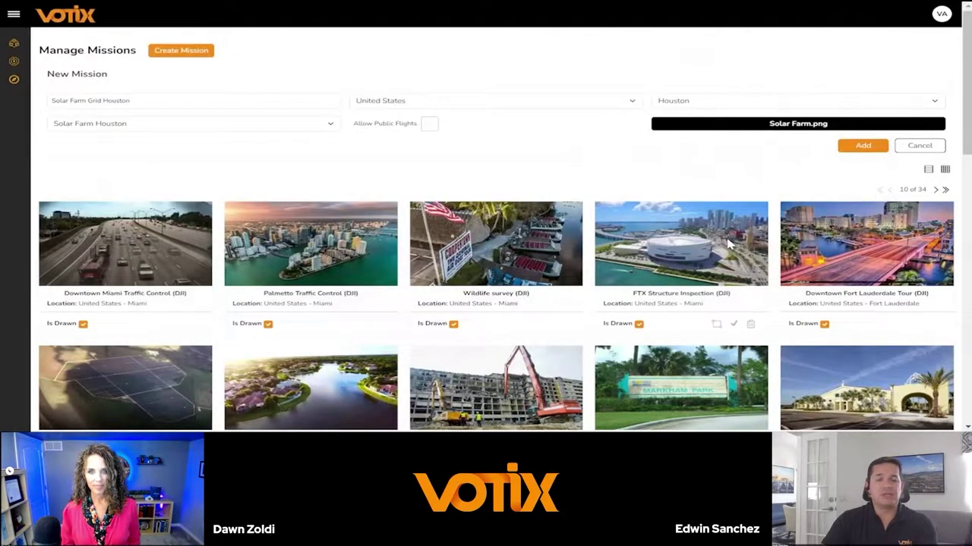
# Add the mission to the list and open it for drawing on the map
pyautogui.click(847, 147)
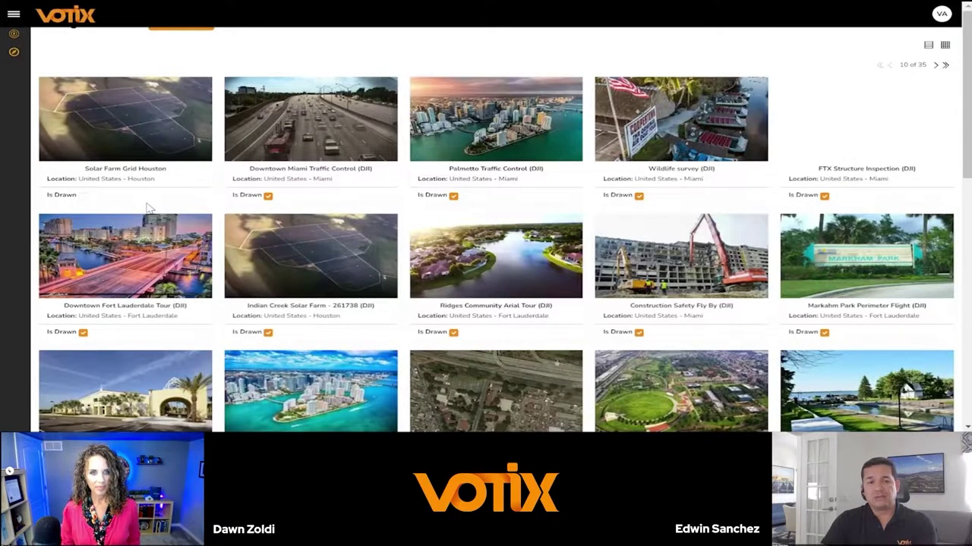
pyautogui.scroll(1, 149, 208)
pyautogui.click(161, 227)
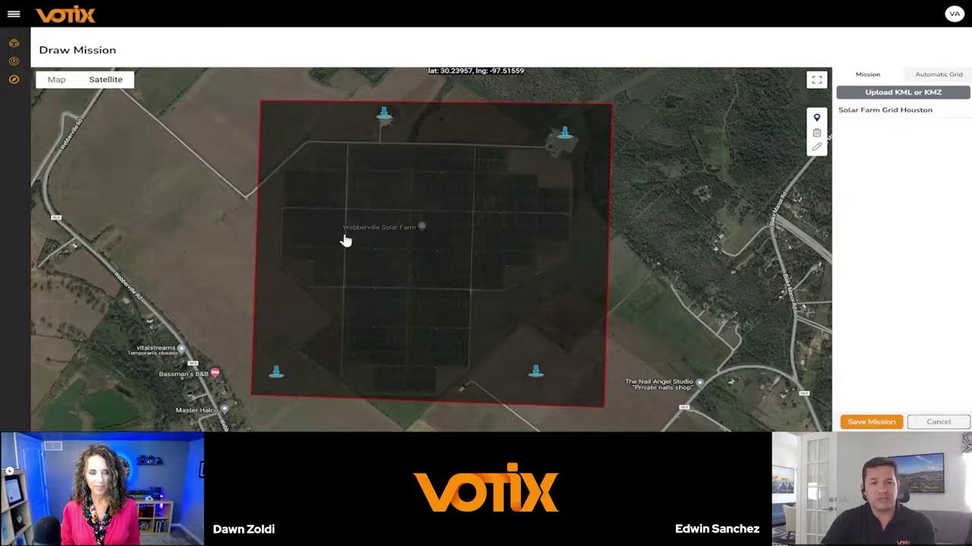
# Place six waypoints: four zone corners, the farm's middle, and near the upper-left edge
pyautogui.click(289, 121)
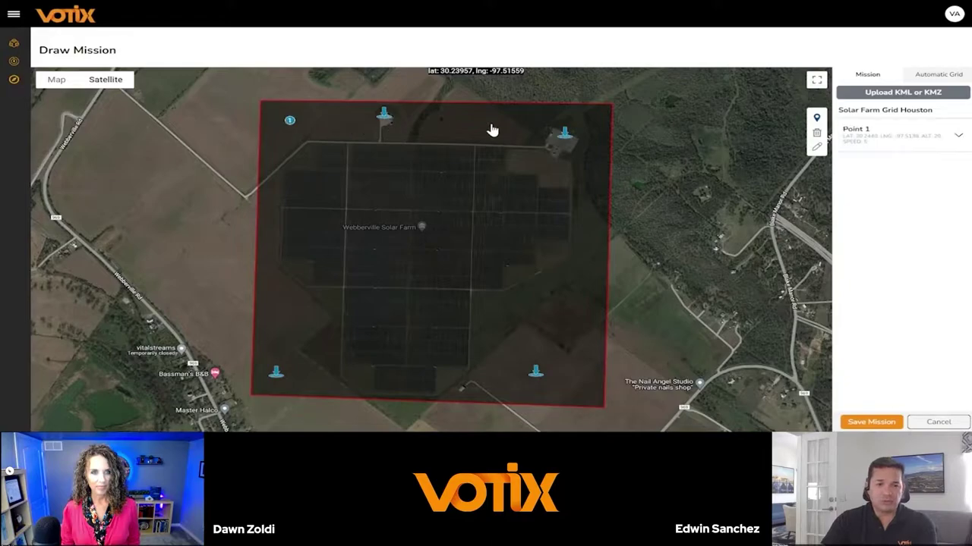
pyautogui.click(595, 123)
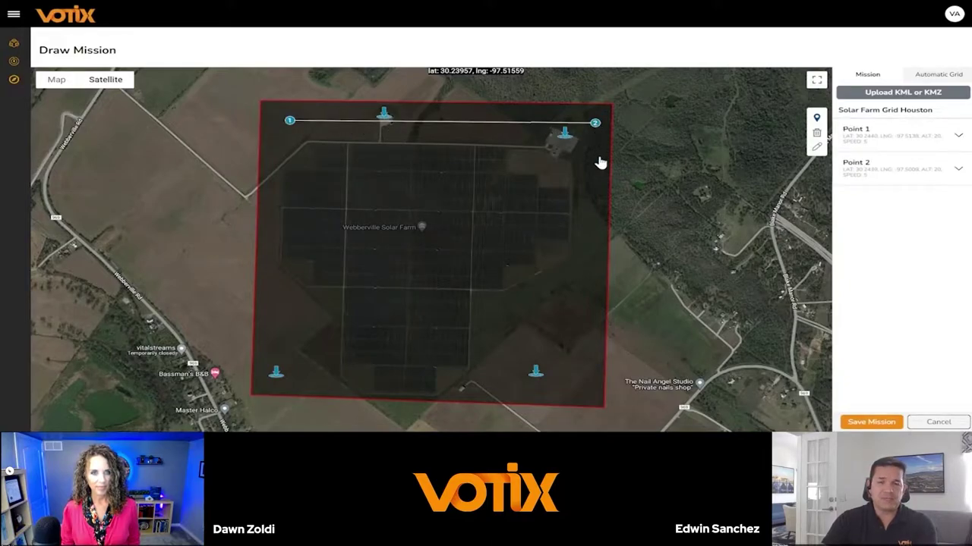
pyautogui.click(578, 386)
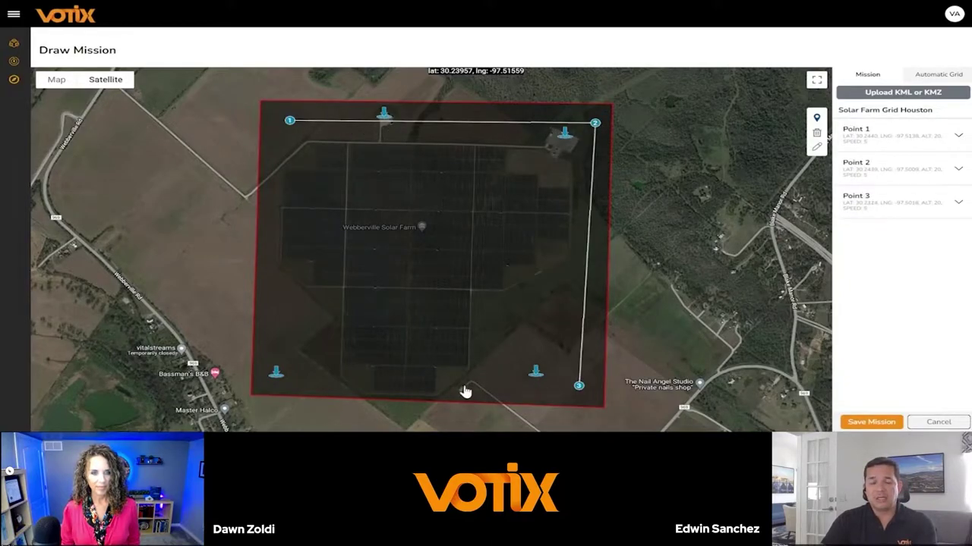
pyautogui.click(301, 382)
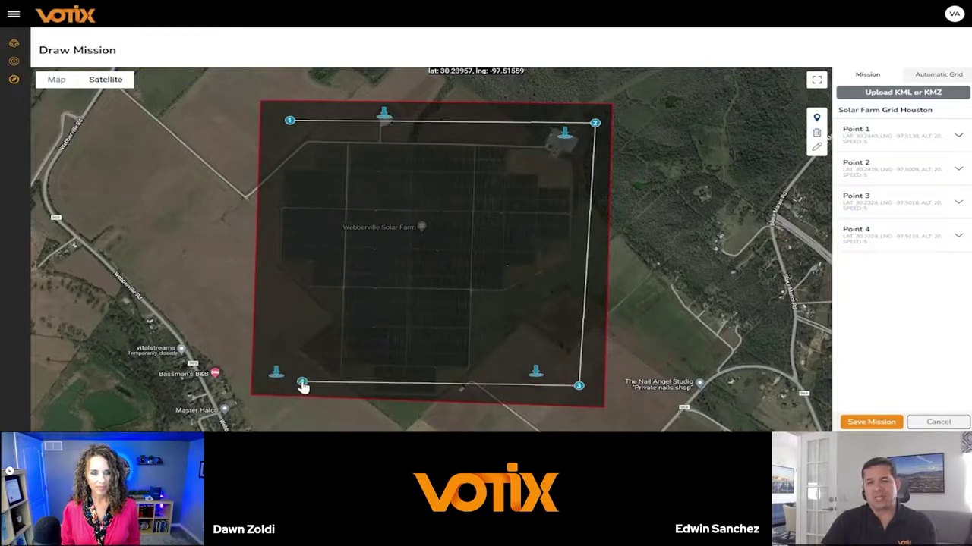
pyautogui.click(415, 255)
pyautogui.click(288, 177)
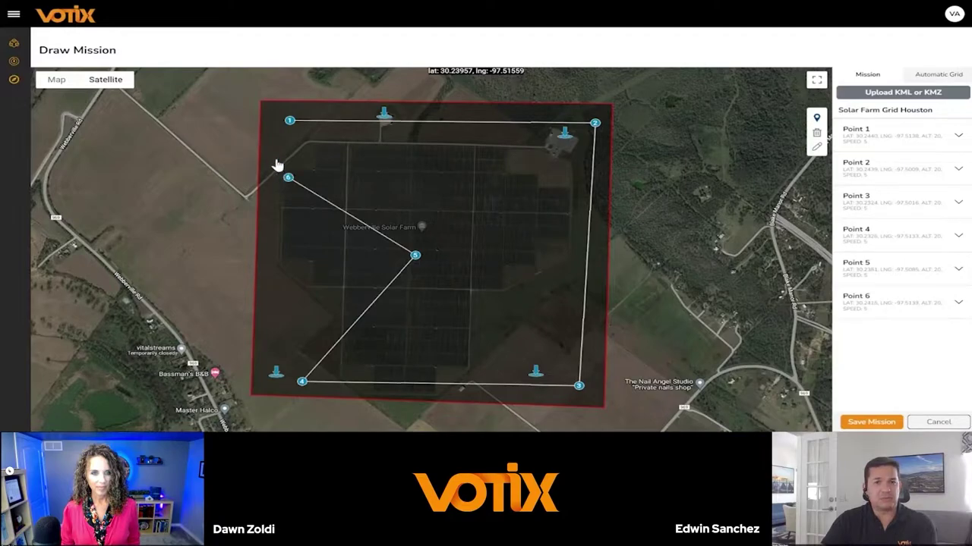
# Give waypoint 1 a gimbal pitch of 45, a start-recording action and 35 m altitude
pyautogui.click(289, 121)
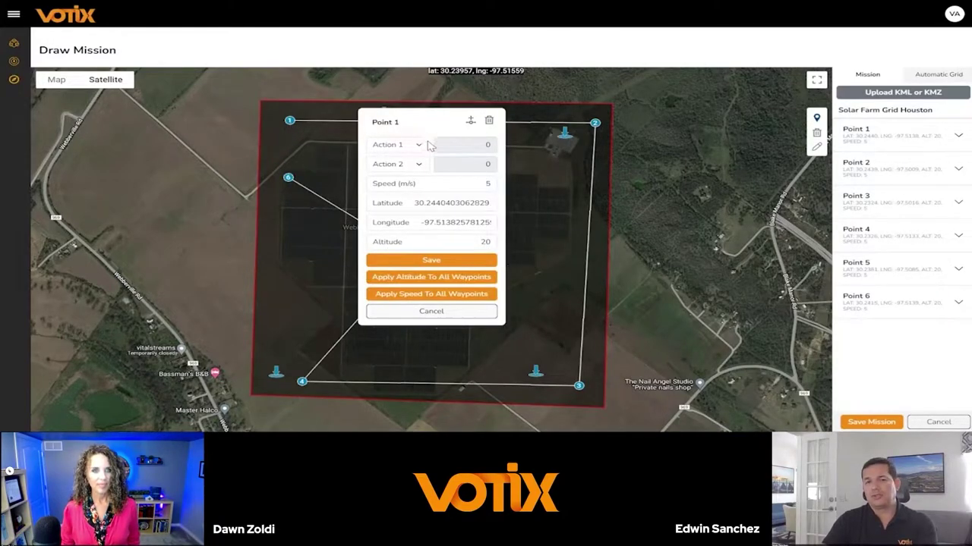
pyautogui.click(419, 145)
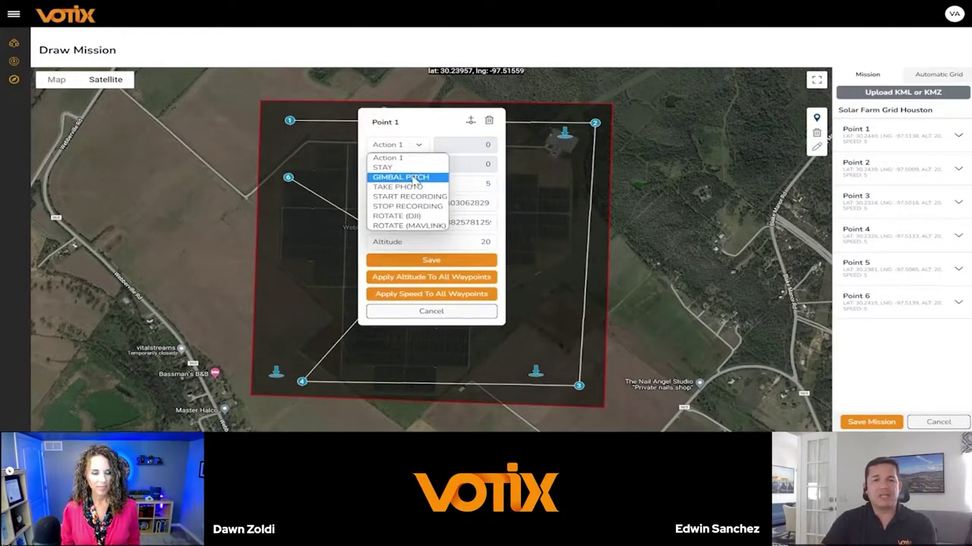
pyautogui.click(414, 177)
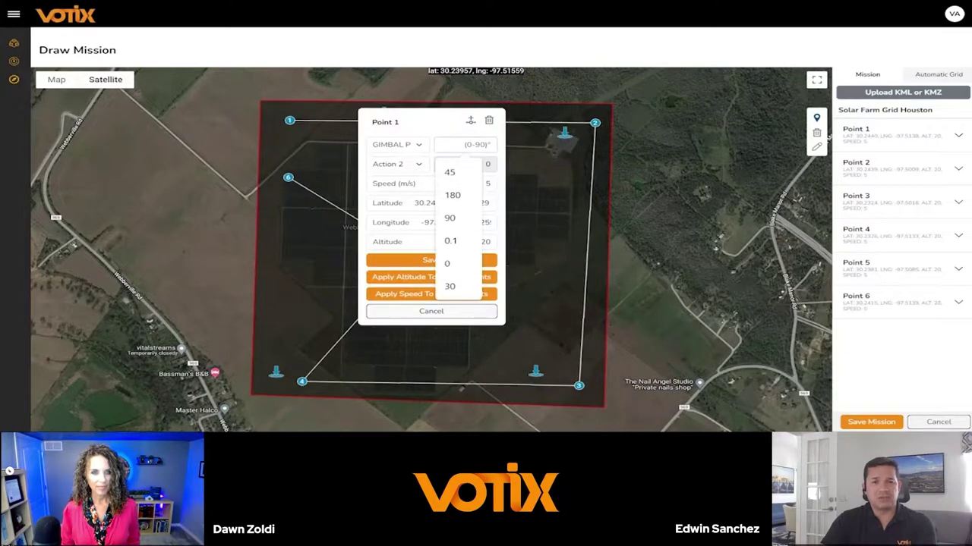
pyautogui.click(461, 170)
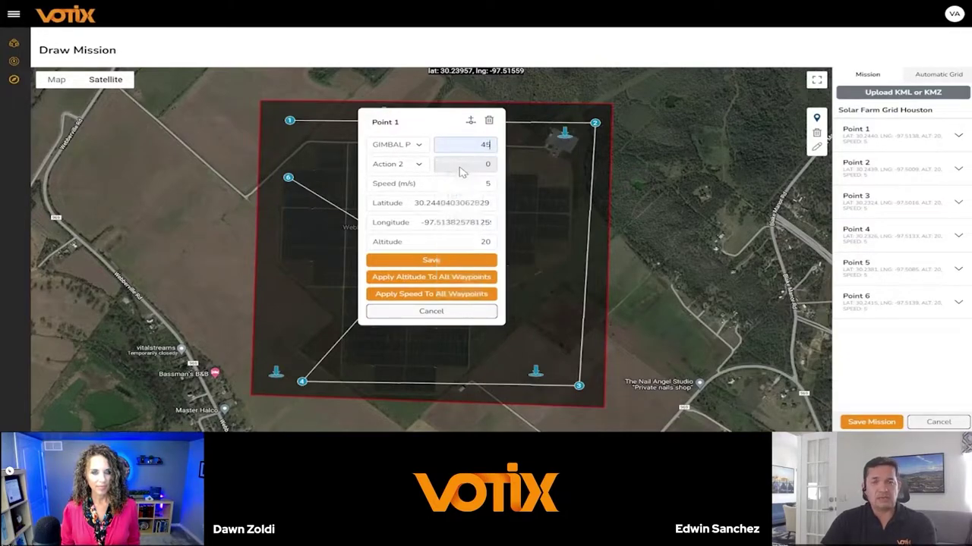
pyautogui.click(416, 166)
pyautogui.click(417, 215)
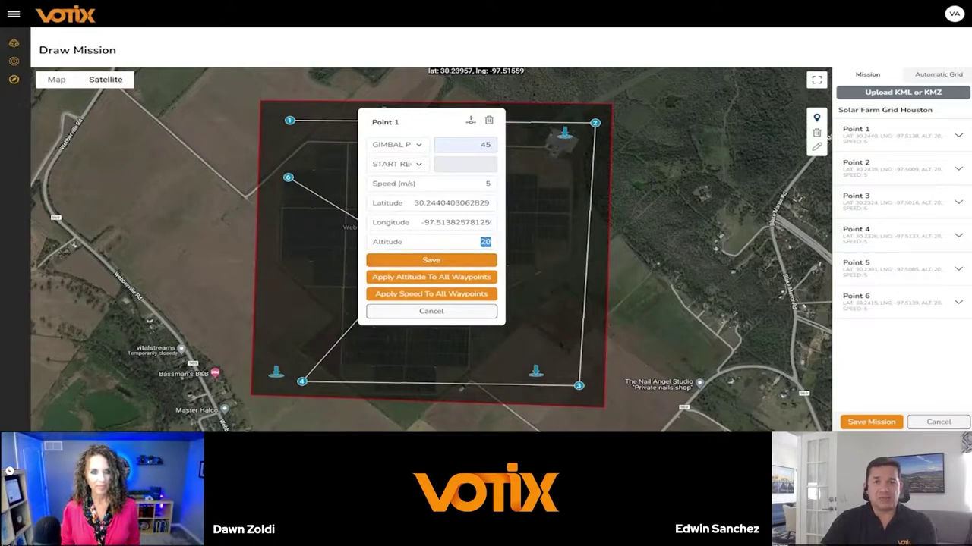
pyautogui.write('35')
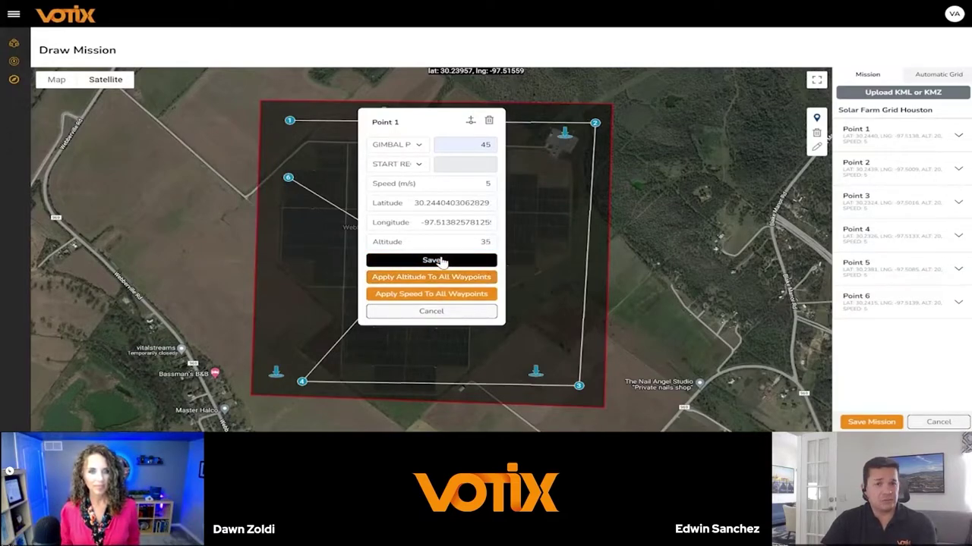
pyautogui.click(443, 262)
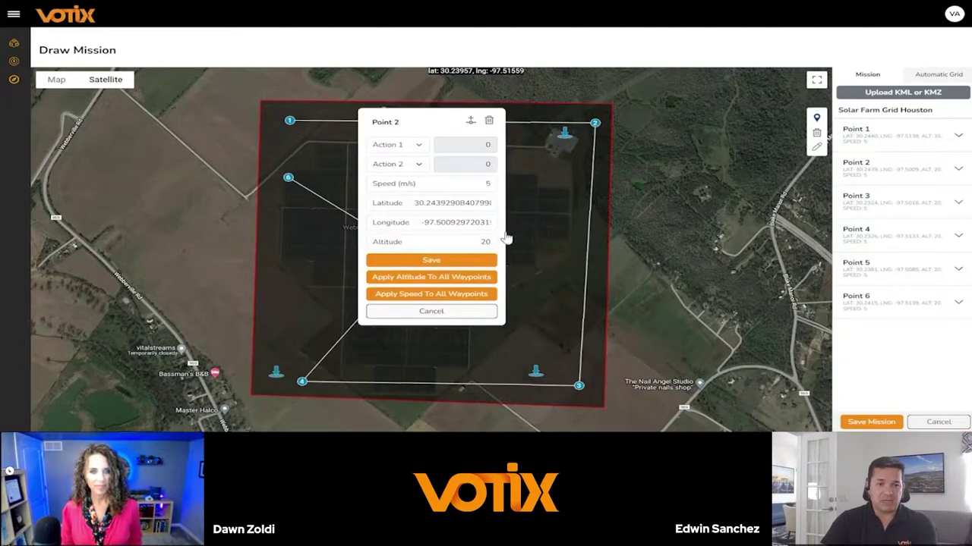
# Apply altitude 35 to all waypoints from Point 2, then verify waypoint 3's settings
pyautogui.write('35')
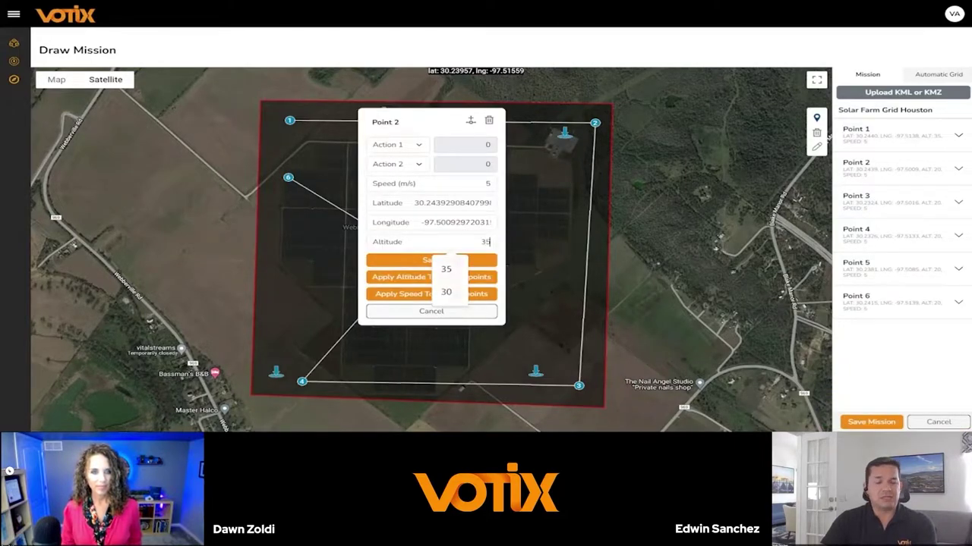
pyautogui.click(454, 285)
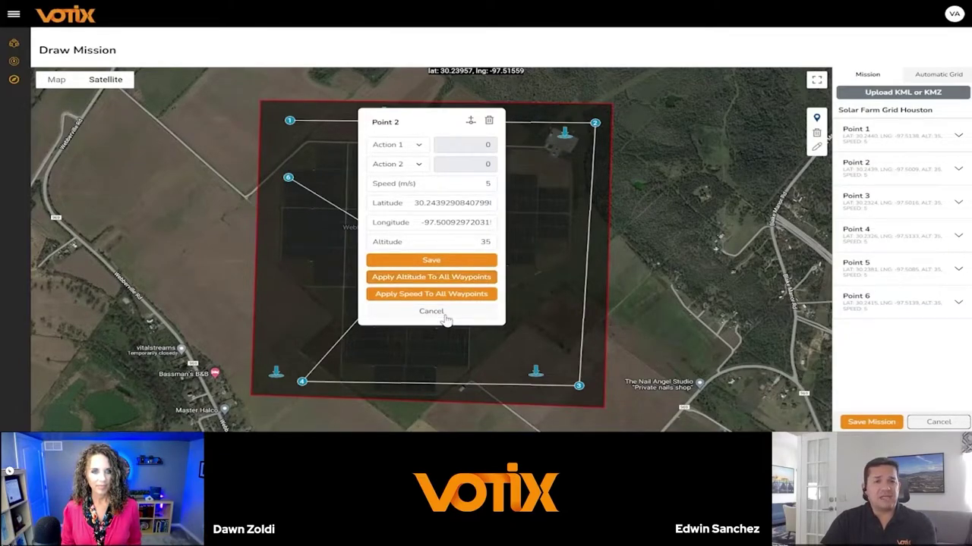
pyautogui.click(578, 388)
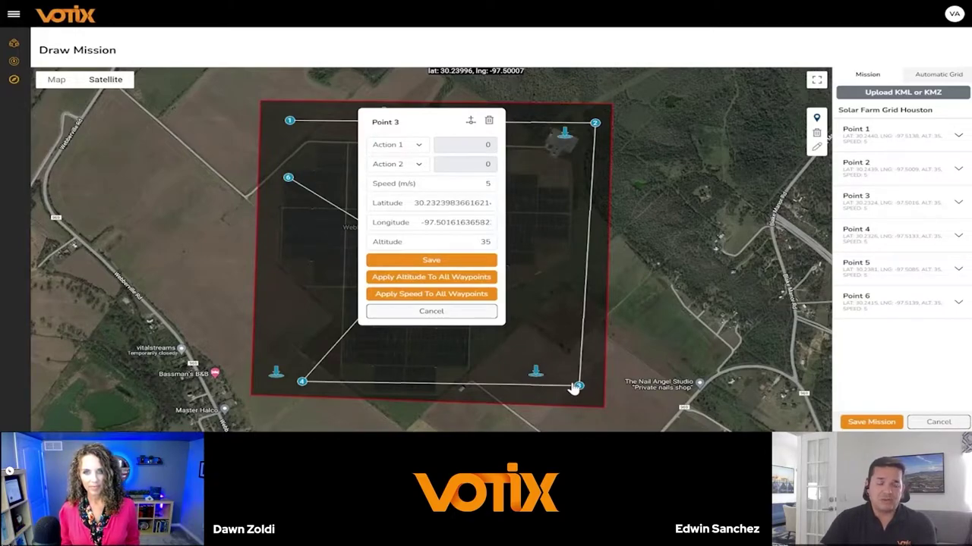
pyautogui.click(459, 261)
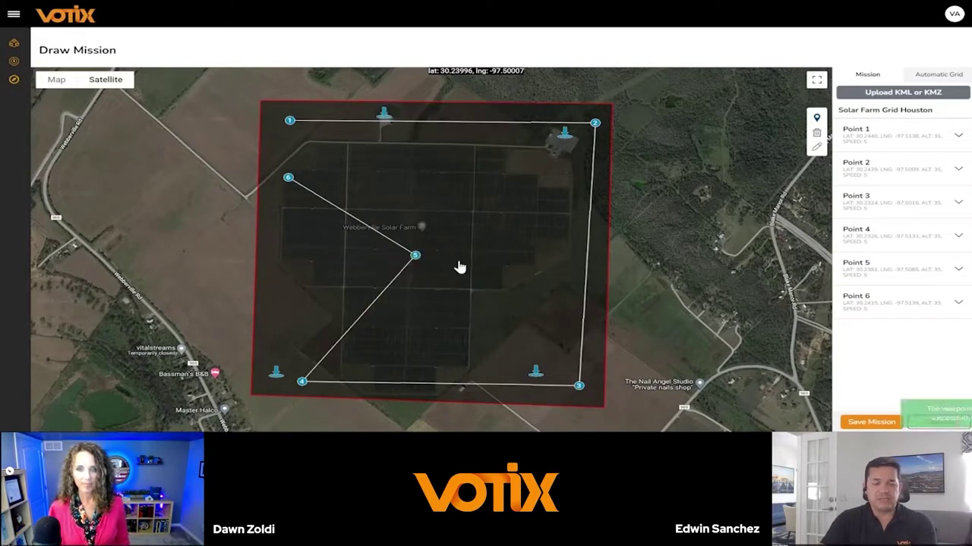
pyautogui.click(578, 388)
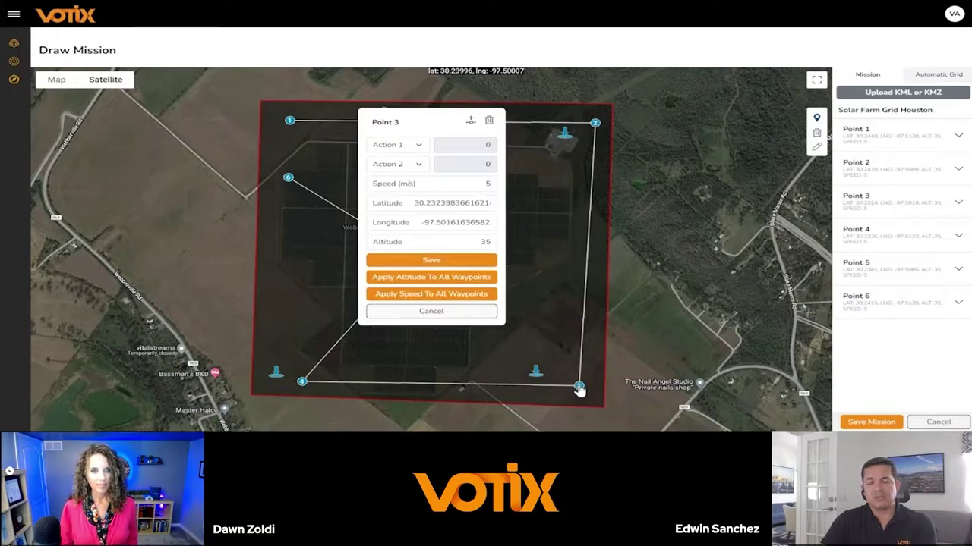
pyautogui.click(463, 313)
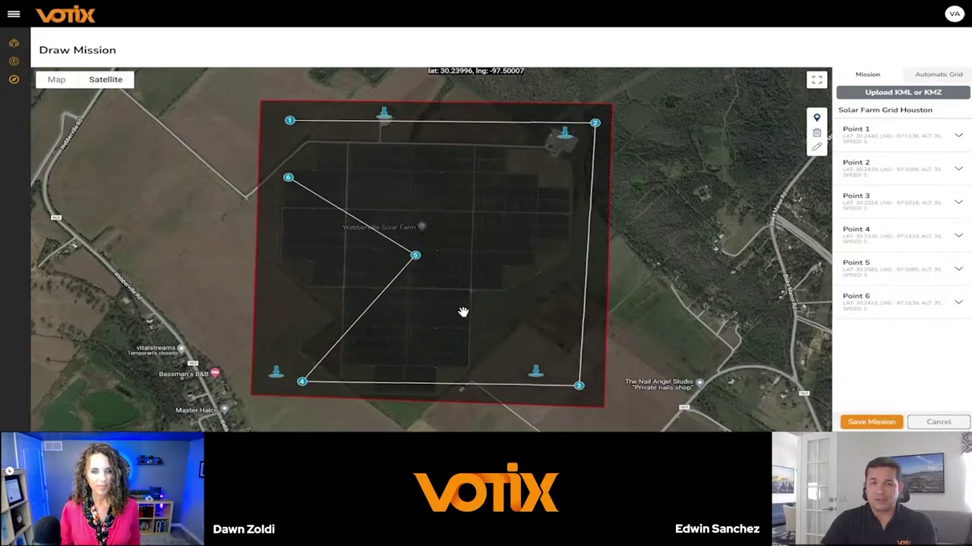